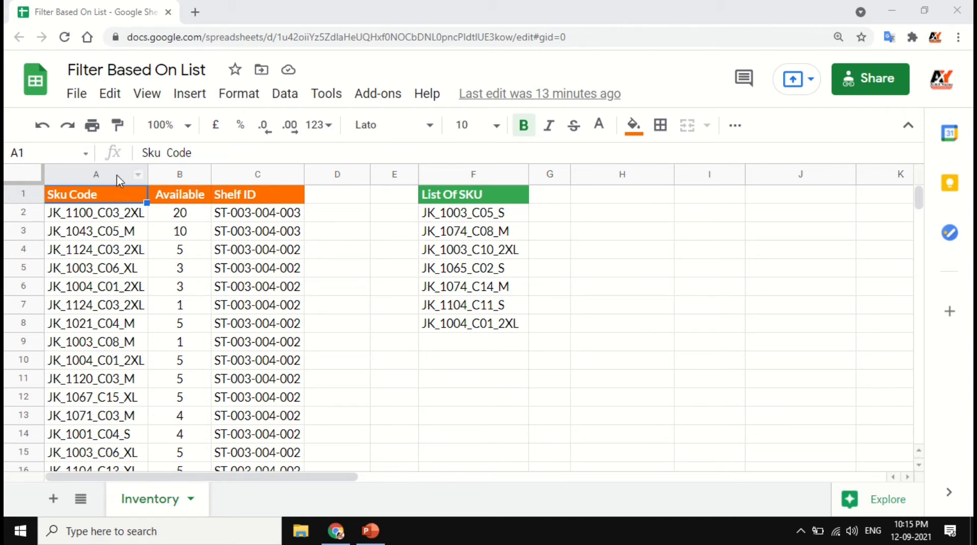
# Examine the inventory data in columns A to C and the SKU list in F2:F8
pyautogui.moveTo(117, 175); pyautogui.dragTo(233, 176)
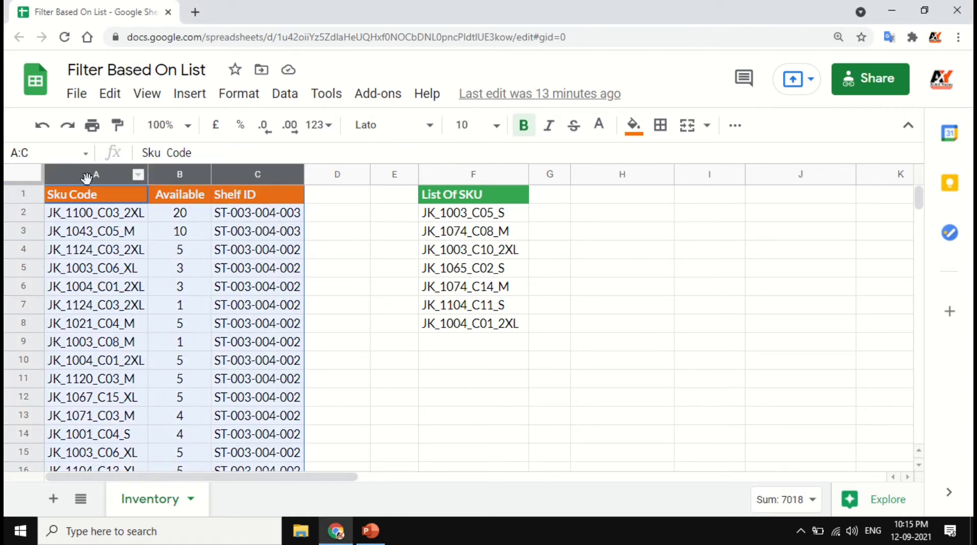
pyautogui.click(470, 218)
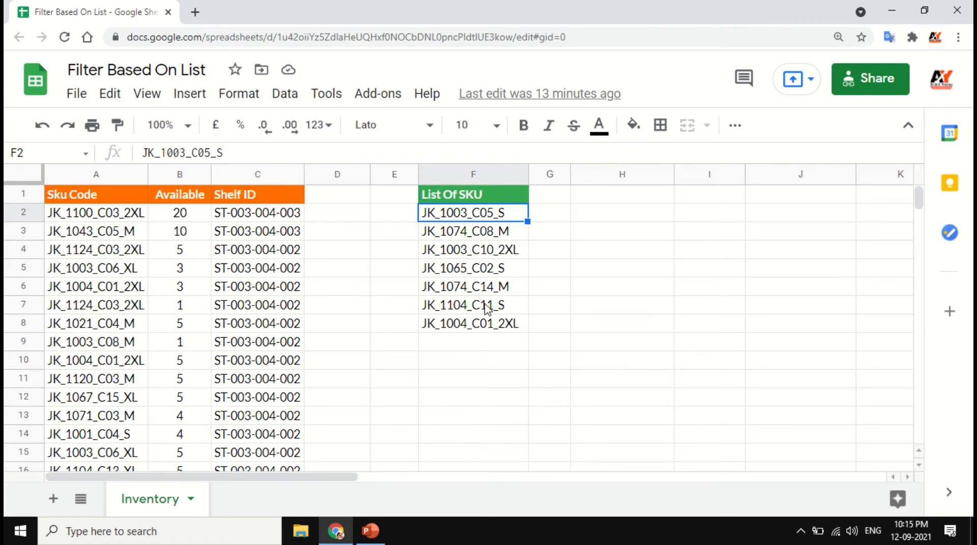
pyautogui.moveTo(488, 224); pyautogui.dragTo(490, 330)
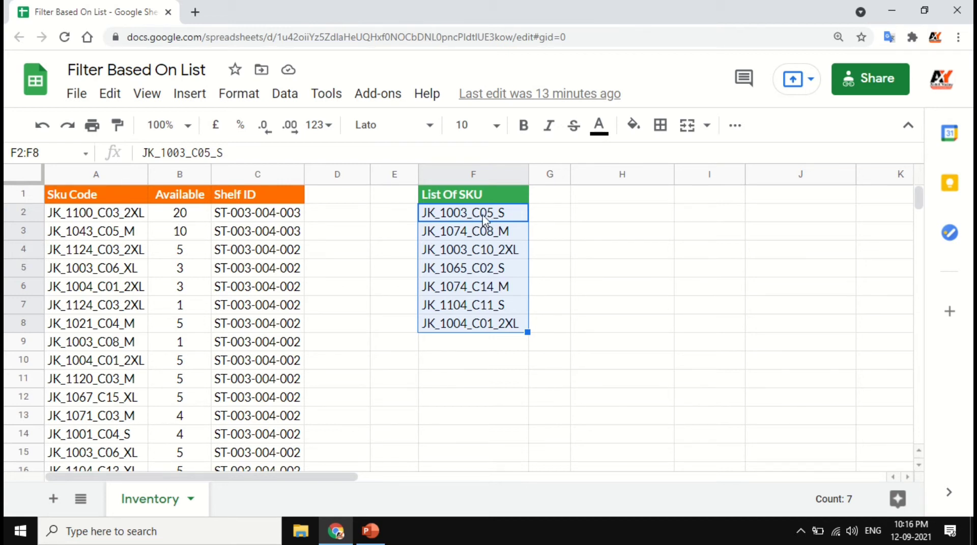
pyautogui.click(483, 216)
pyautogui.keyDown('shift'); pyautogui.click(489, 324); pyautogui.keyUp('shift')
pyautogui.click(96, 172)
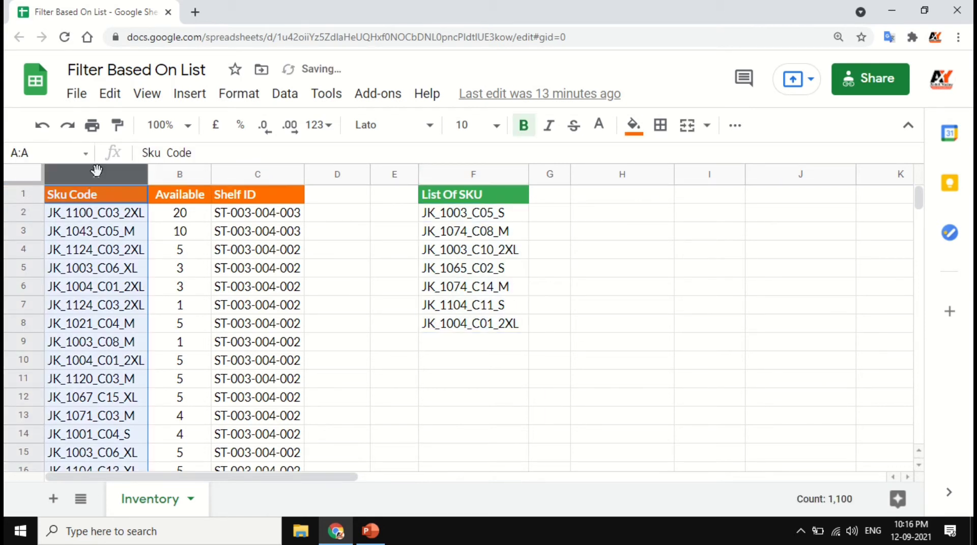
pyautogui.keyDown('shift'); pyautogui.click(257, 172); pyautogui.keyUp('shift')
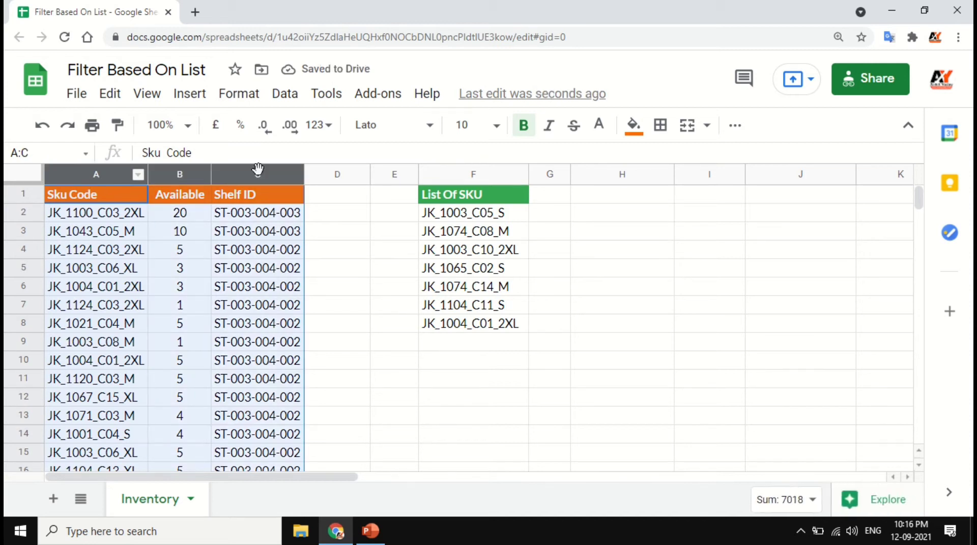
pyautogui.click(481, 217)
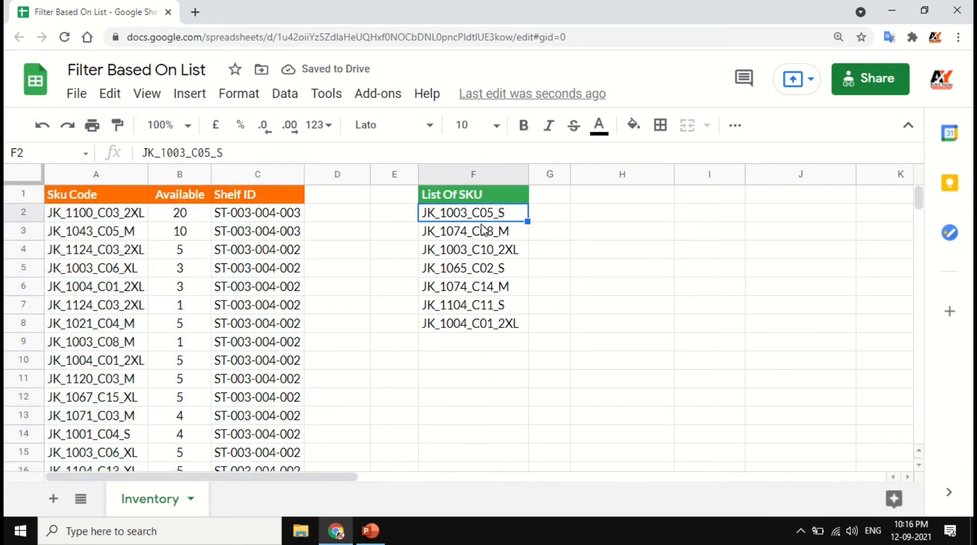
pyautogui.keyDown('shift'); pyautogui.click(504, 327); pyautogui.keyUp('shift')
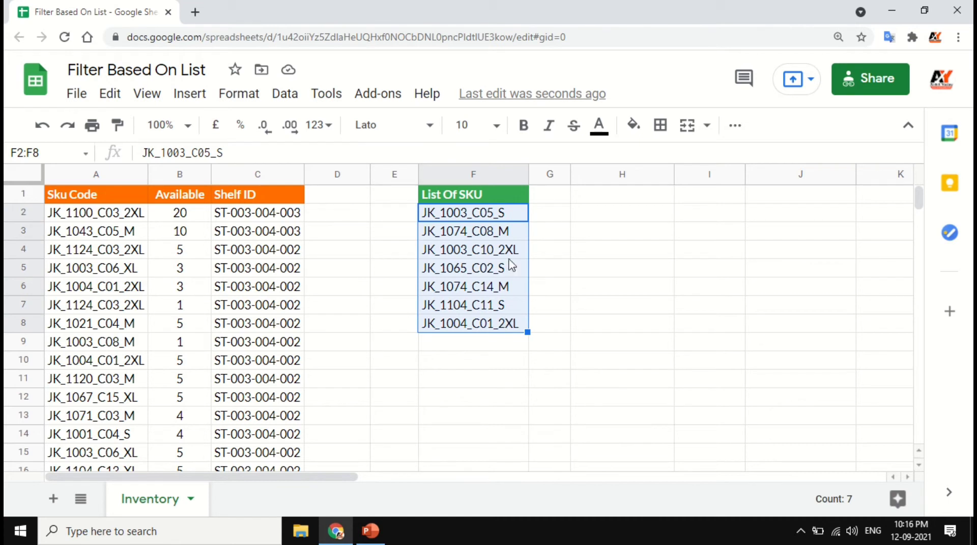
pyautogui.click(649, 200)
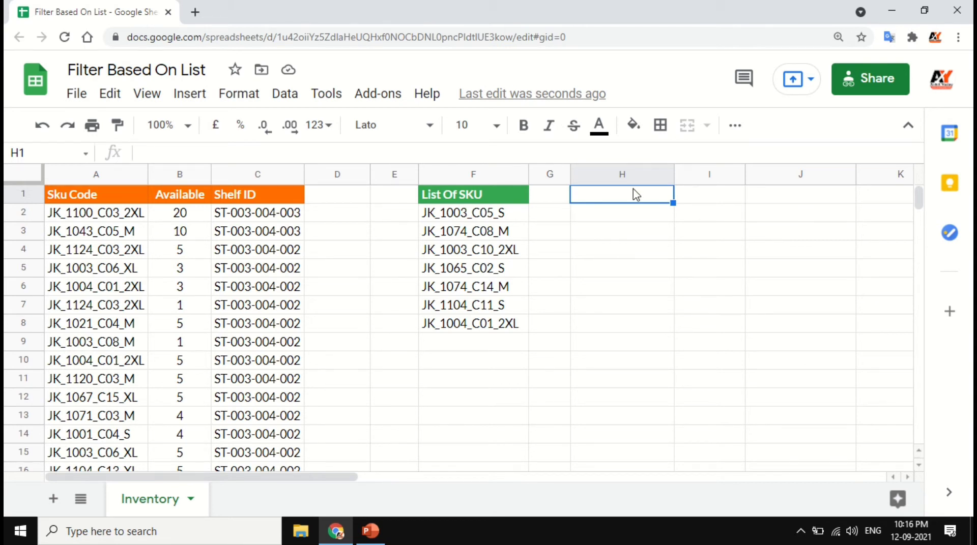
pyautogui.click(101, 216)
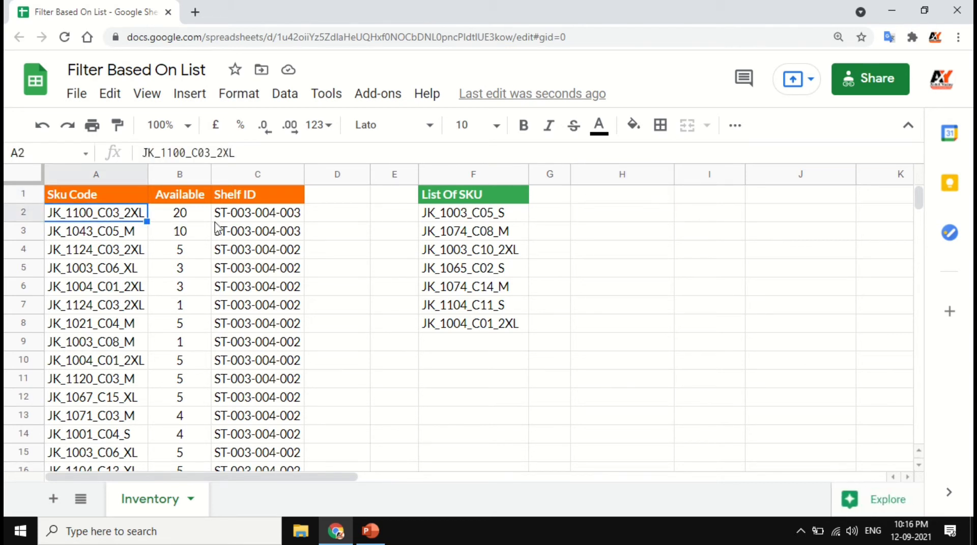
pyautogui.moveTo(460, 219); pyautogui.dragTo(439, 323)
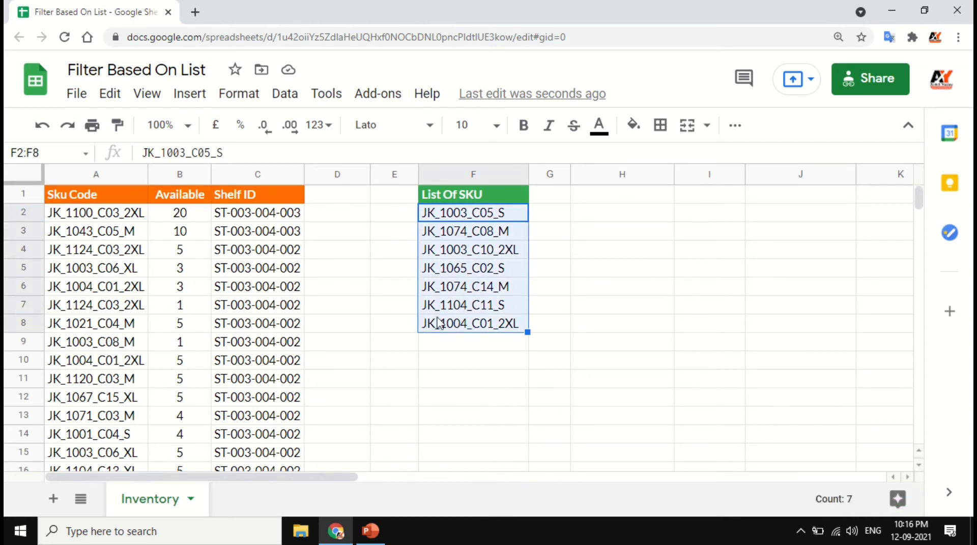
pyautogui.click(327, 220)
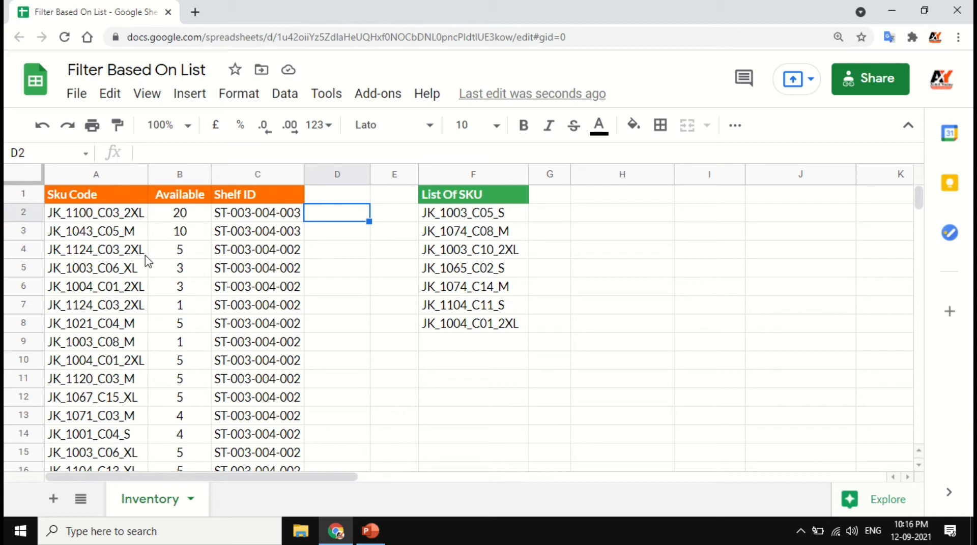
# Copy the inventory headers Sku Code, Available and Shelf ID from A1:C1 to the range starting at H1
pyautogui.click(105, 195)
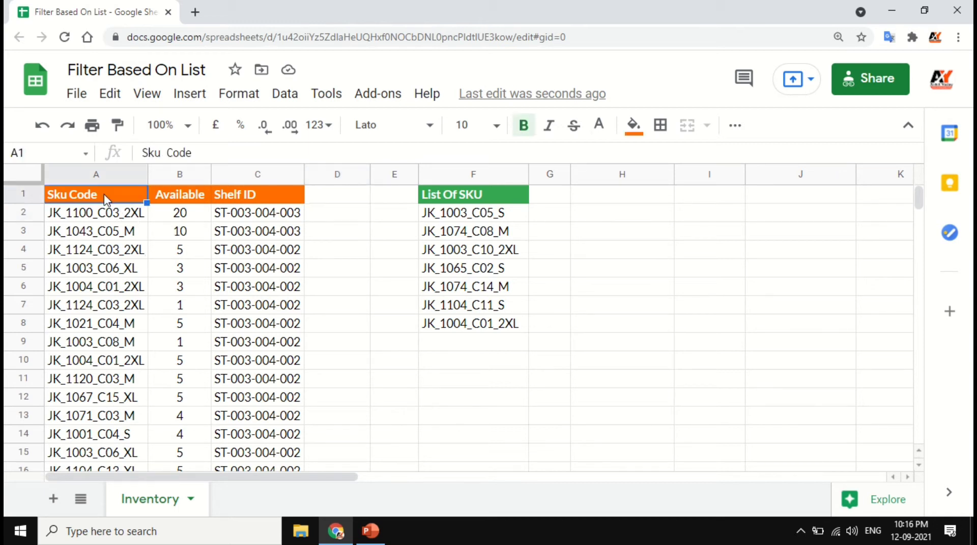
pyautogui.keyDown('shift'); pyautogui.click(285, 194); pyautogui.keyUp('shift')
pyautogui.hotkey('ctrl', 'c')
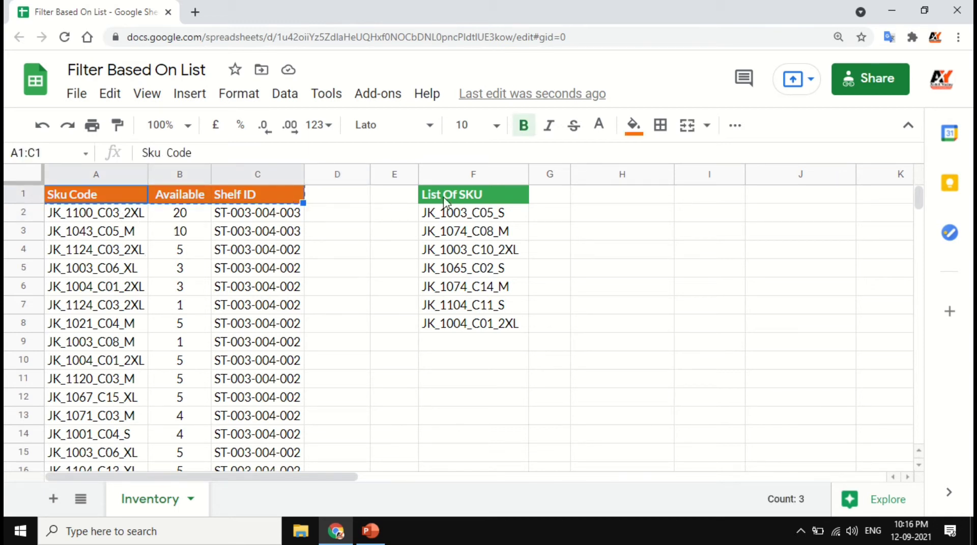
pyautogui.click(636, 201)
pyautogui.hotkey('ctrl', 'v')
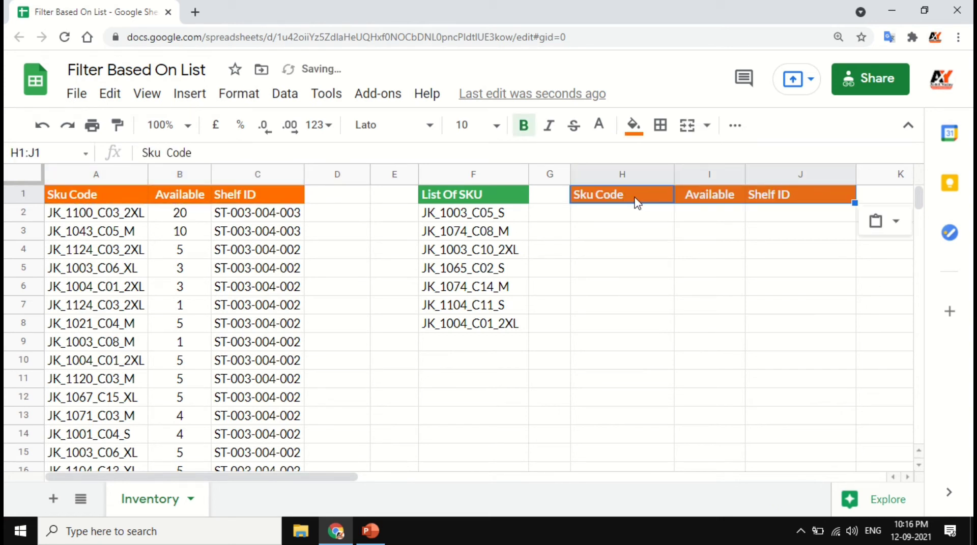
pyautogui.moveTo(496, 217); pyautogui.dragTo(503, 309)
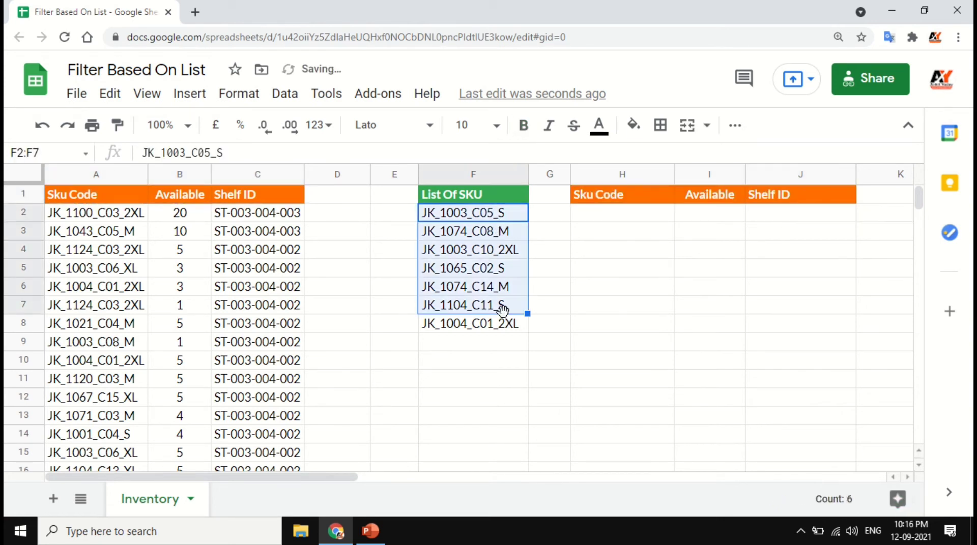
pyautogui.moveTo(499, 224); pyautogui.dragTo(508, 327)
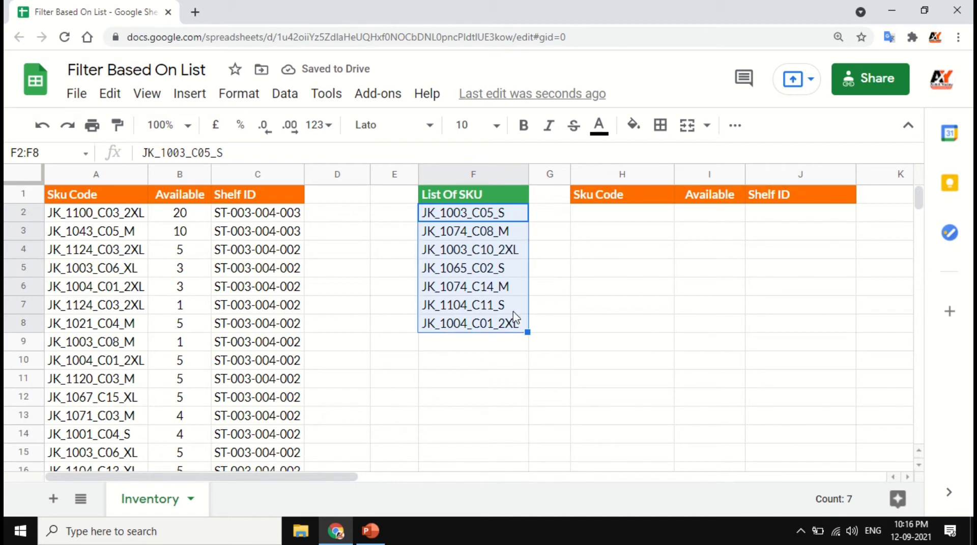
pyautogui.click(618, 224)
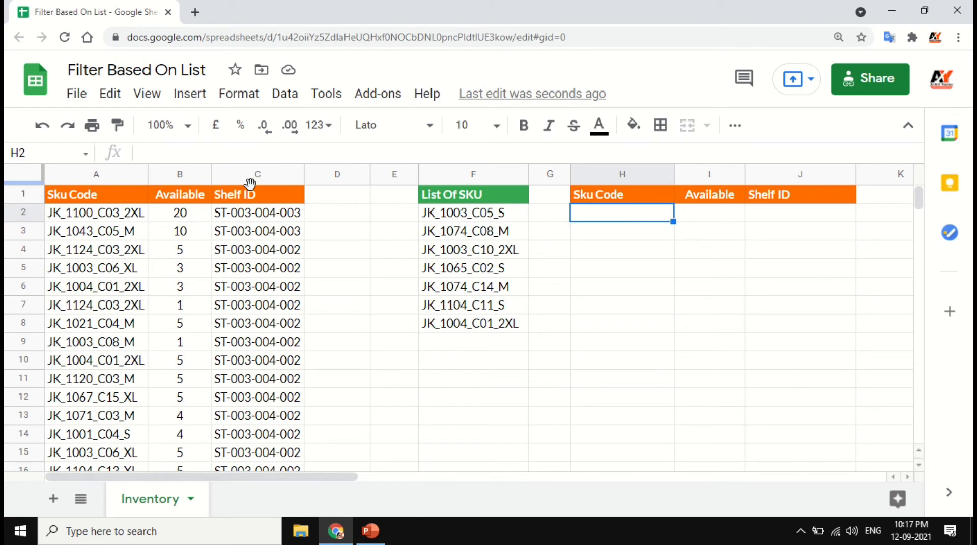
pyautogui.click(819, 220)
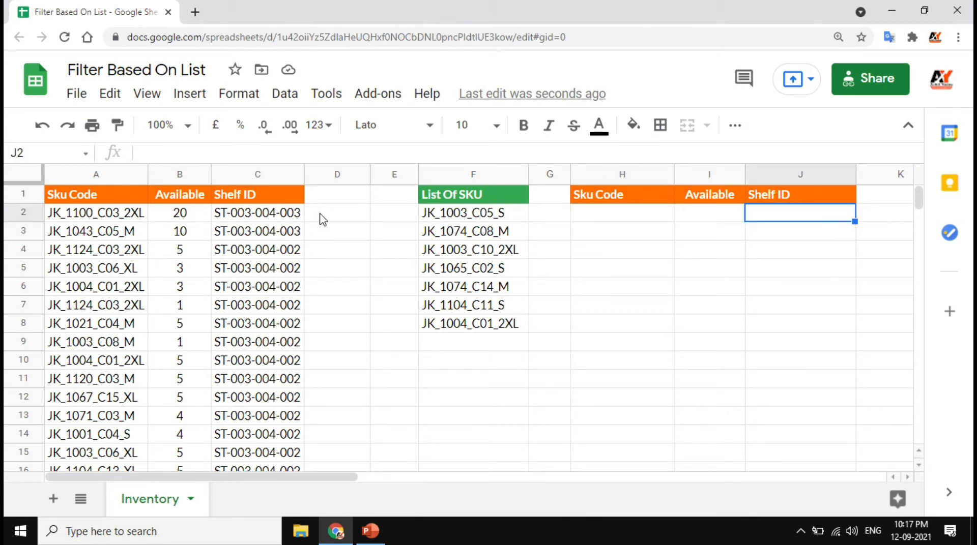
pyautogui.click(113, 219)
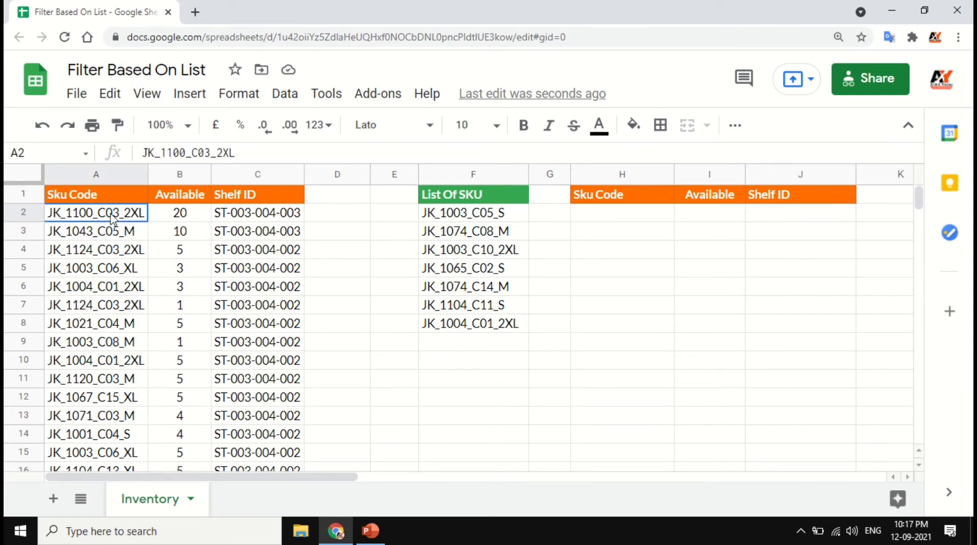
# Enter the formula =MATCH(A2,$F$2:$F$8,0) in D2 to look up the first SKU code in the list
pyautogui.click(326, 220)
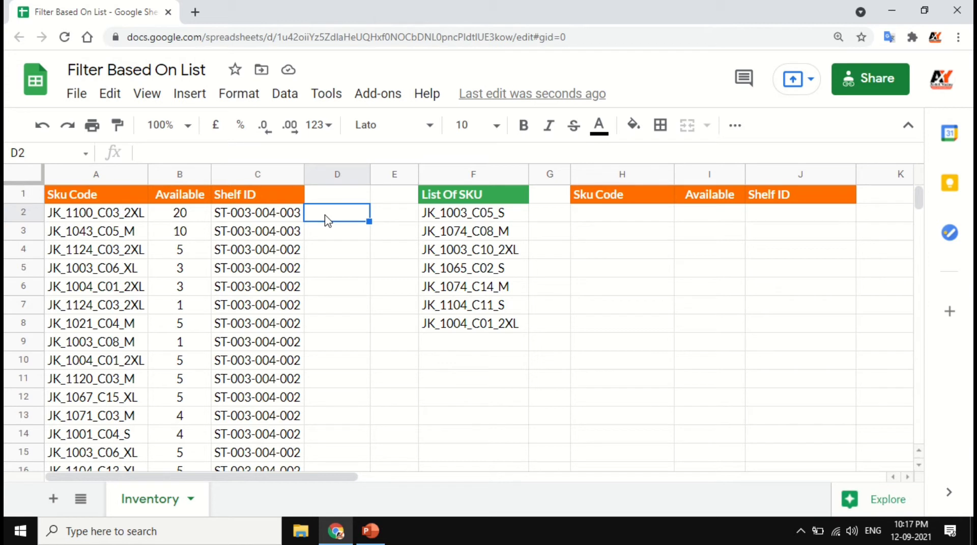
pyautogui.write('=match')
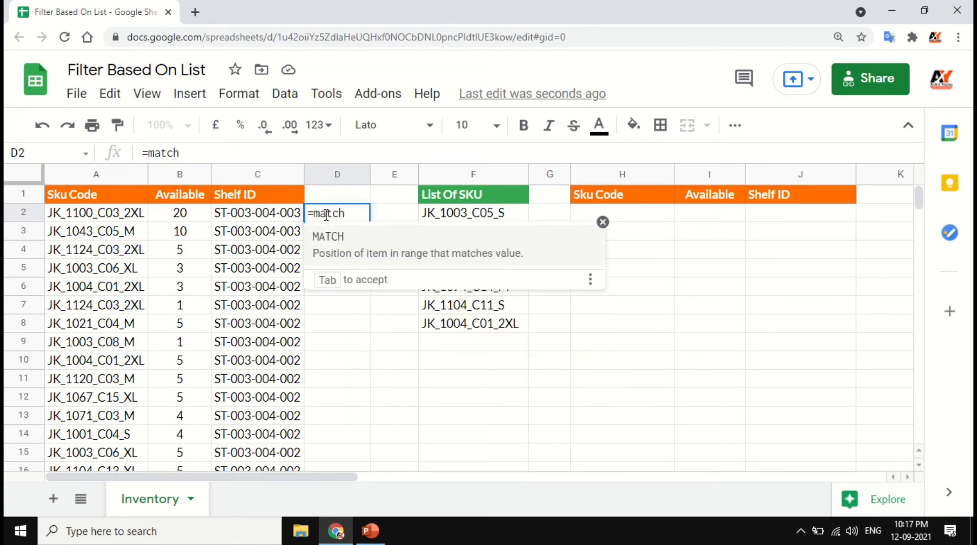
pyautogui.press('Tab')
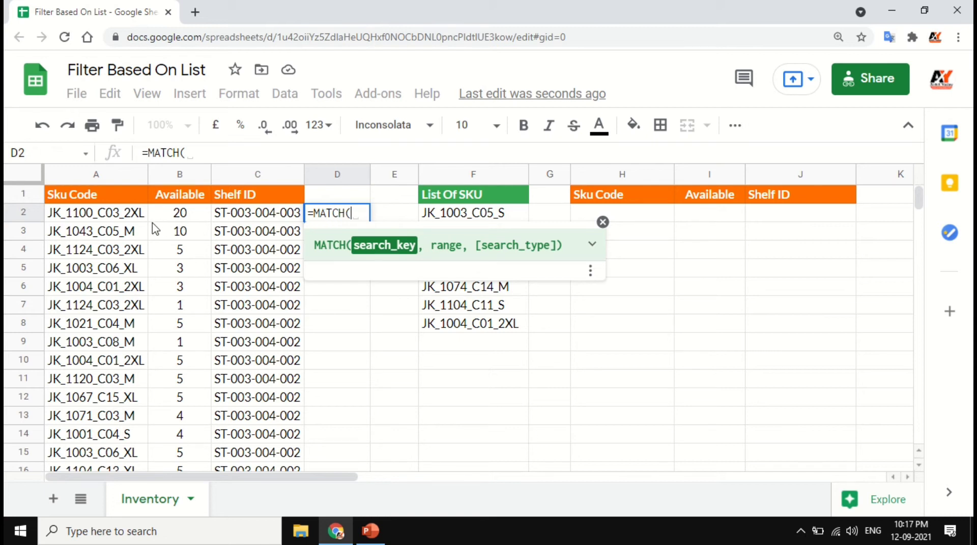
pyautogui.click(119, 214)
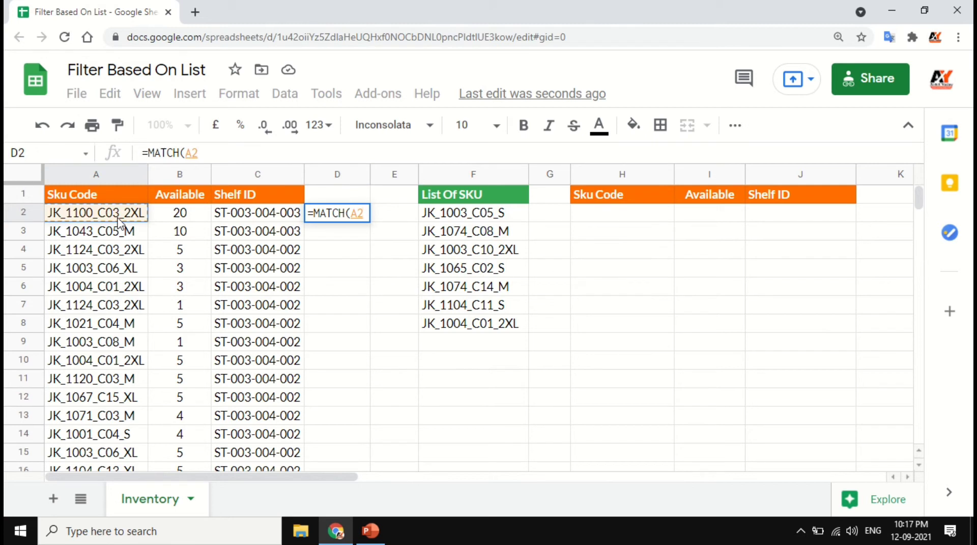
pyautogui.write(',')
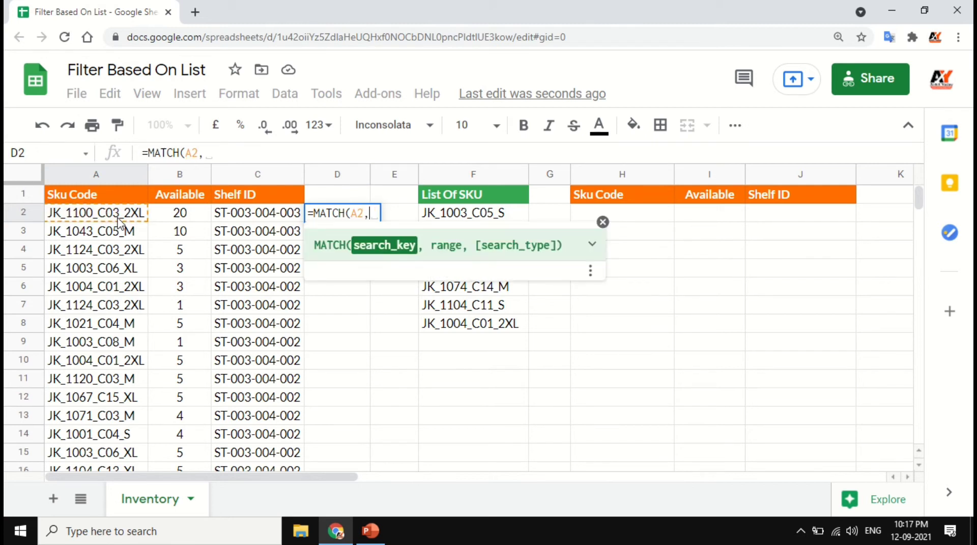
pyautogui.click(474, 215)
pyautogui.keyDown('shift'); pyautogui.click(476, 333); pyautogui.keyUp('shift')
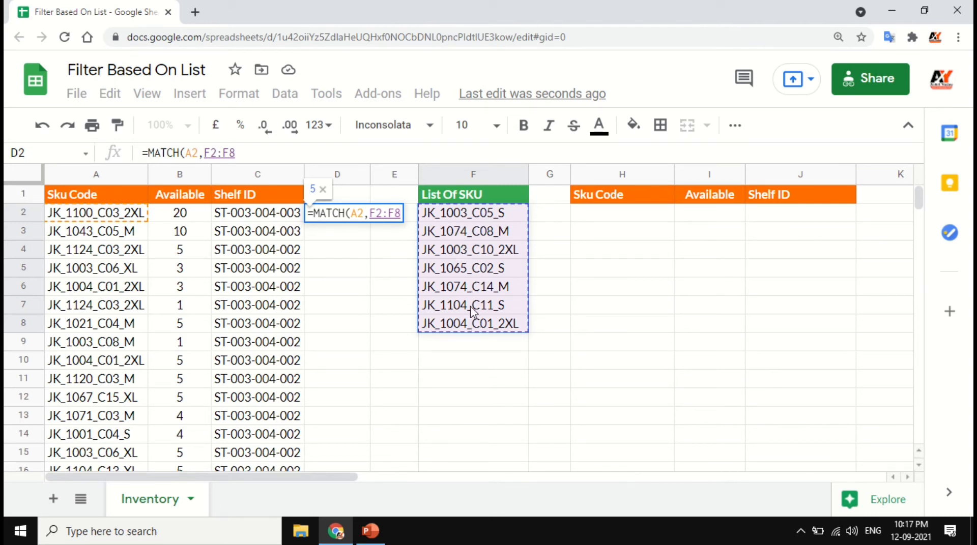
pyautogui.press('F4')
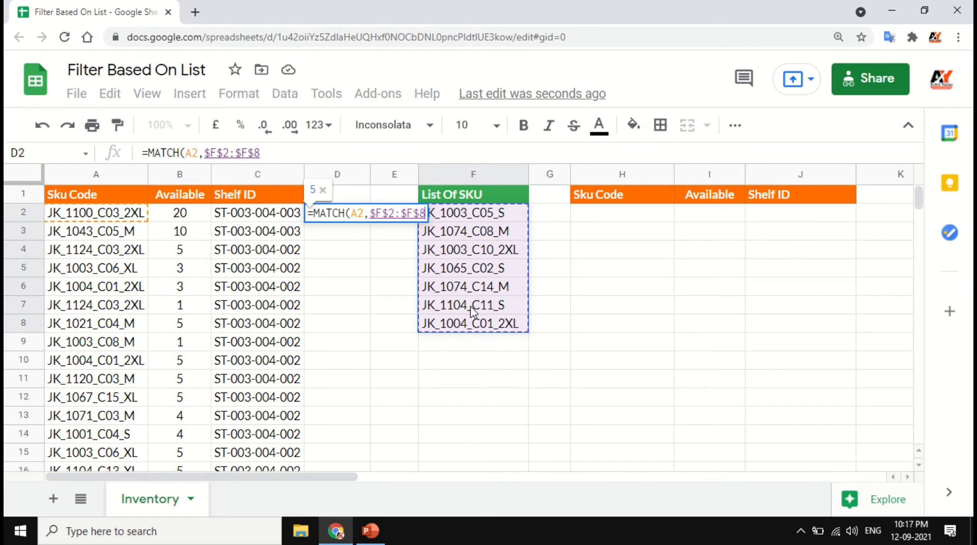
pyautogui.write(',')
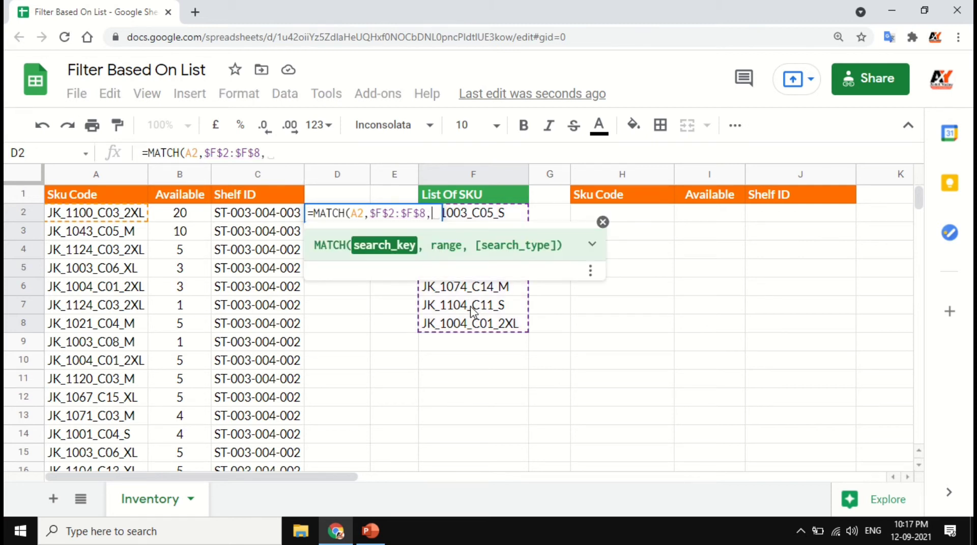
pyautogui.write('0')
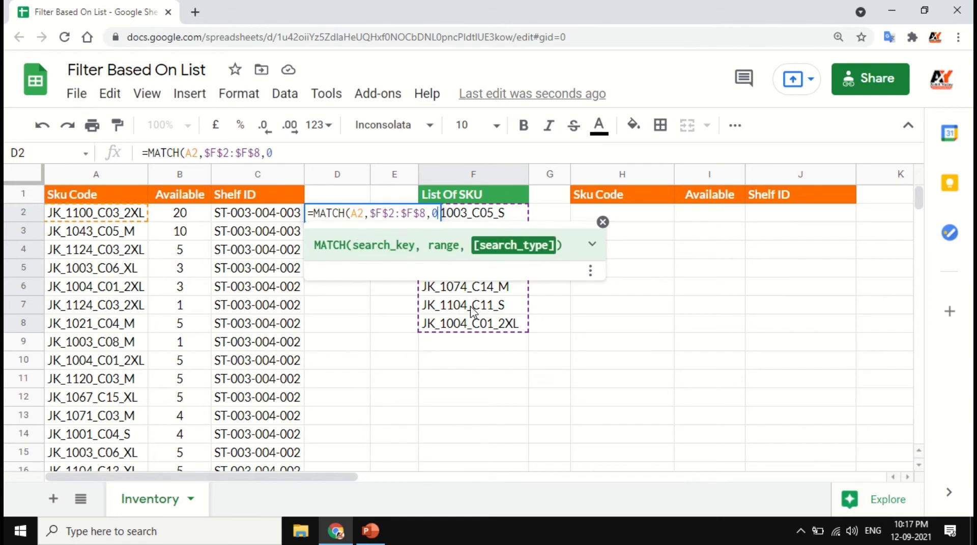
pyautogui.write(')')
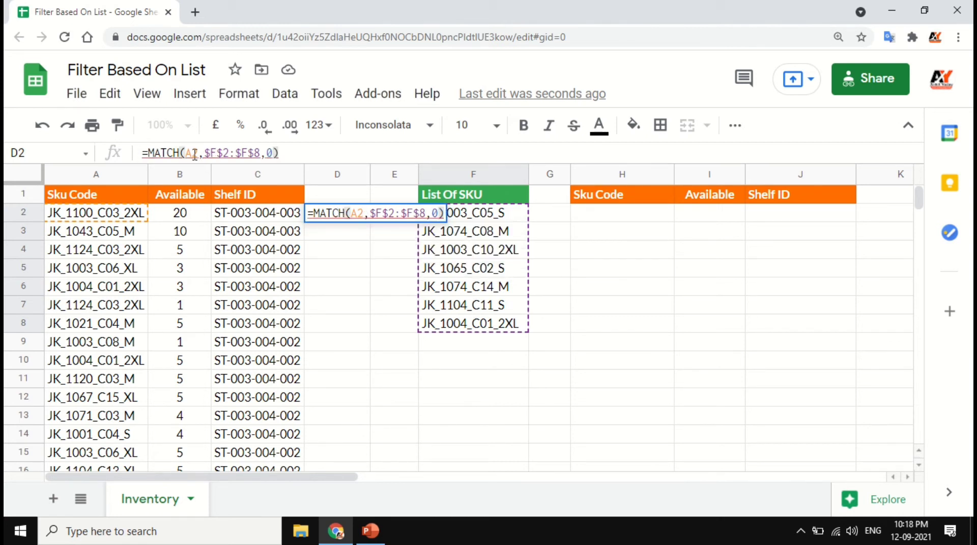
pyautogui.press('Return')
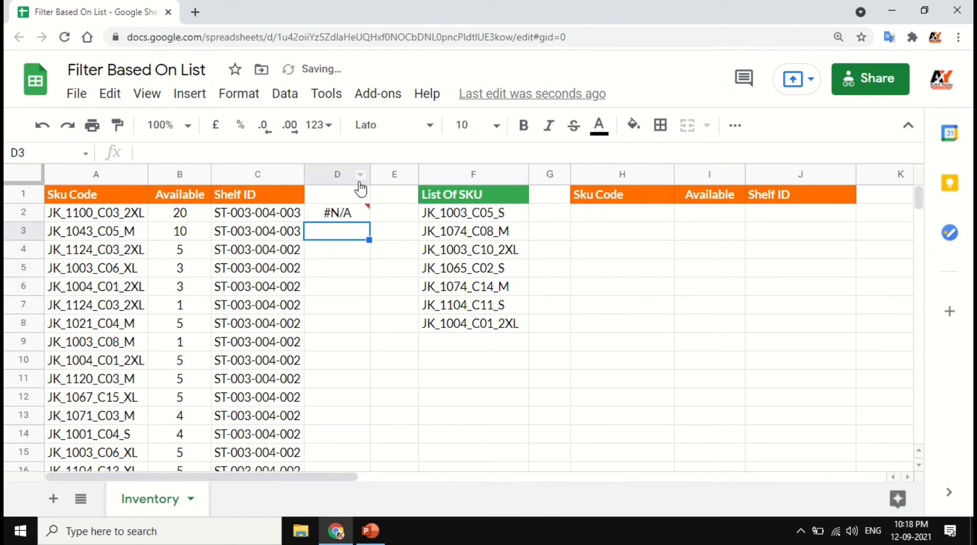
# Fill the MATCH formula from D2 down column D for all inventory rows
pyautogui.click(358, 218)
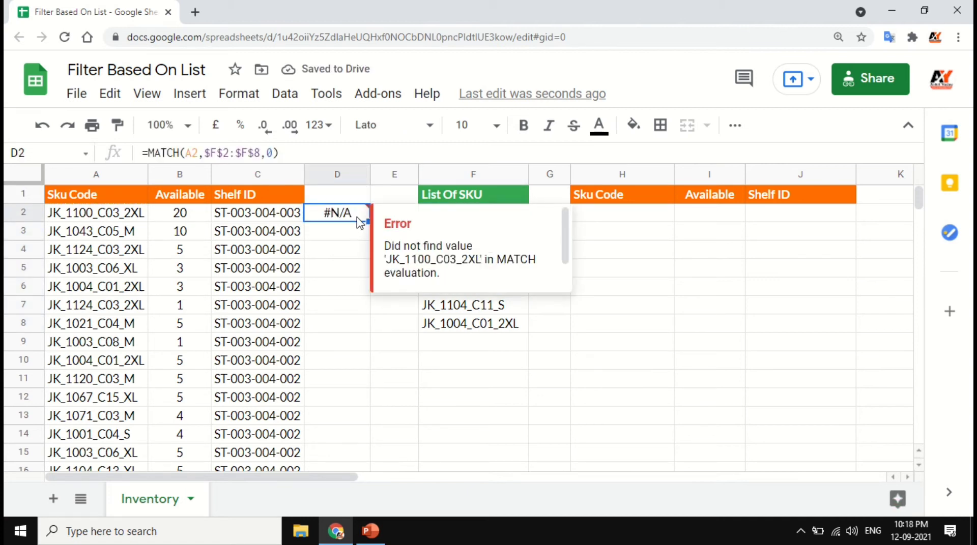
pyautogui.click(136, 220)
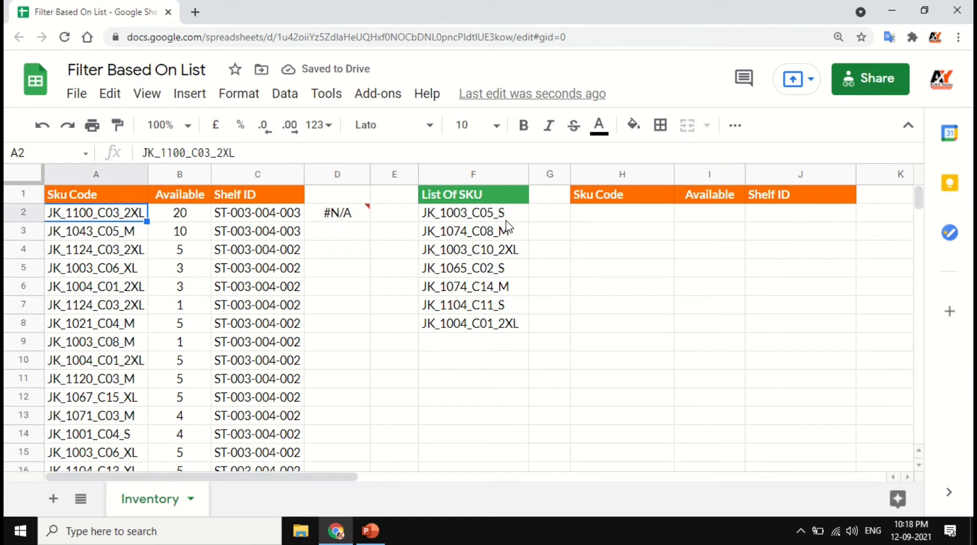
pyautogui.click(349, 217)
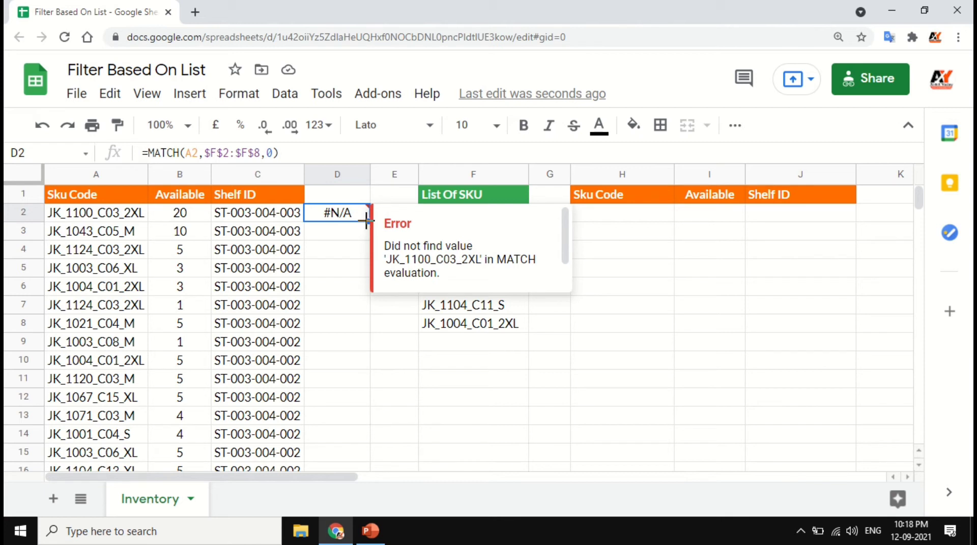
pyautogui.doubleClick(366, 220)
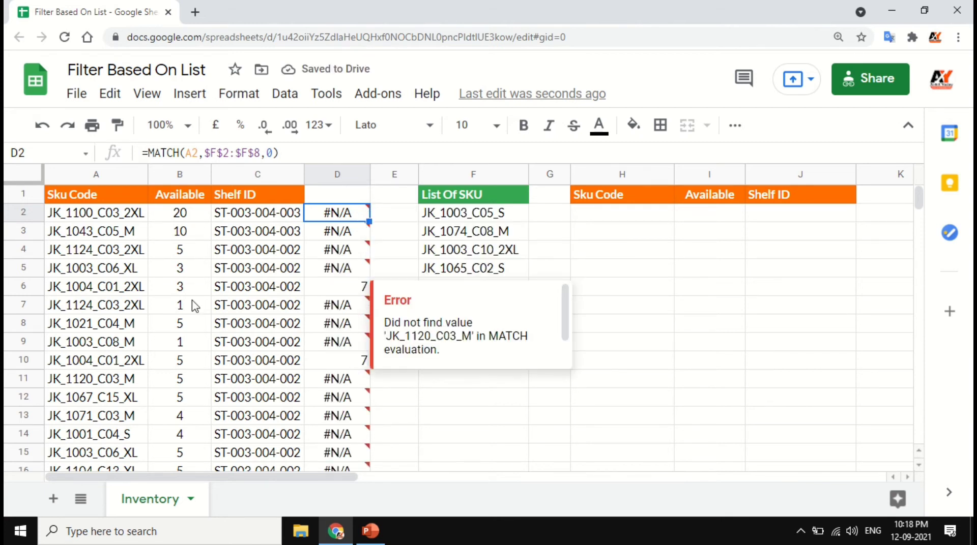
pyautogui.click(124, 293)
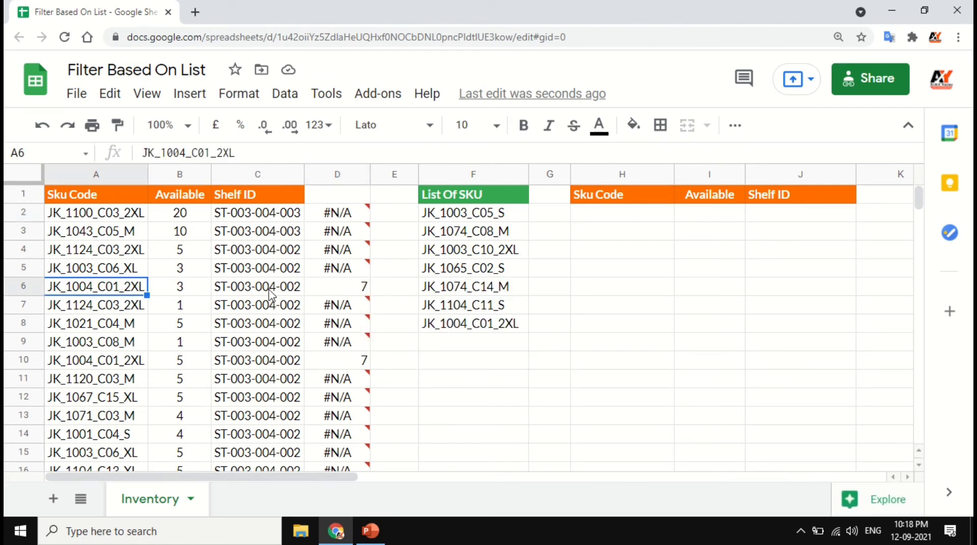
# Examine the MATCH results in column D against the SKU codes in column A and the list in F2:F8
pyautogui.click(343, 294)
pyautogui.click(84, 295)
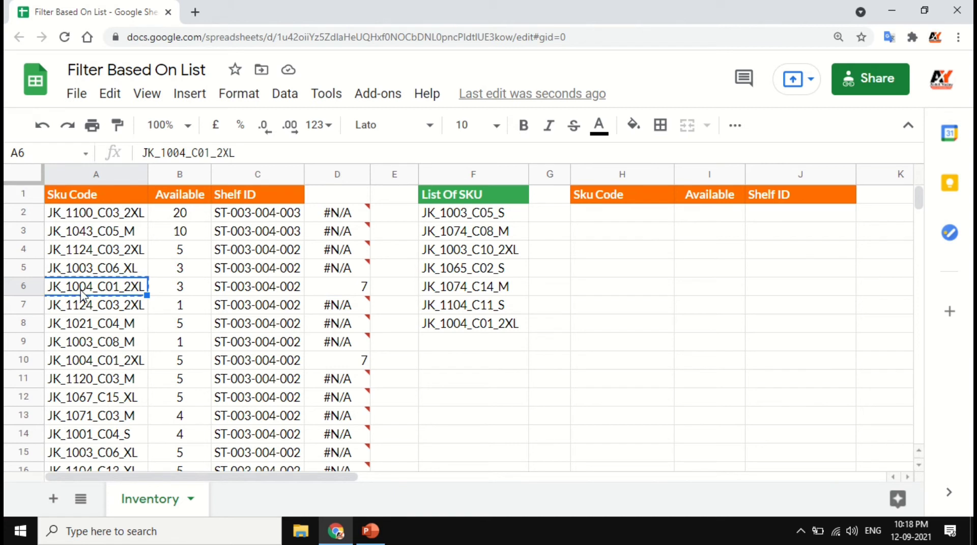
pyautogui.click(345, 293)
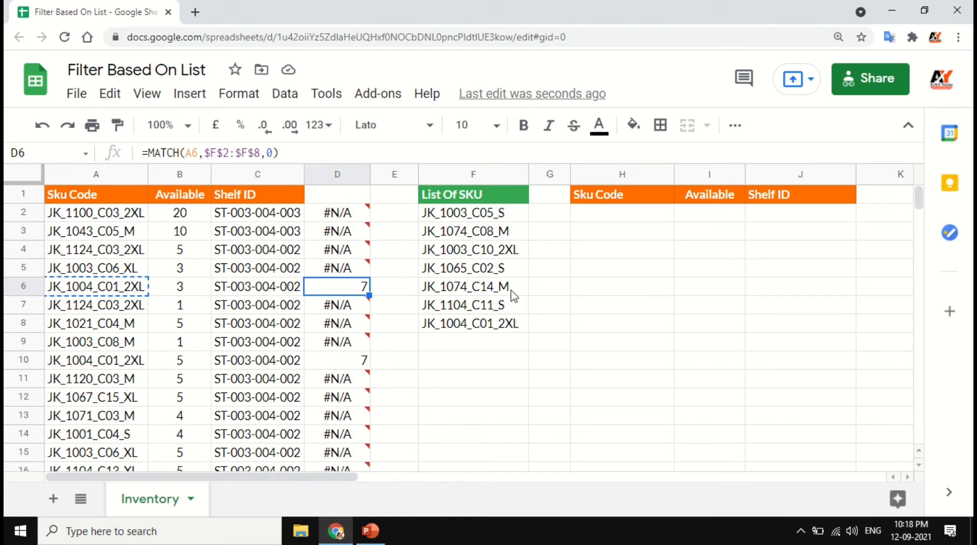
pyautogui.click(139, 365)
pyautogui.click(337, 364)
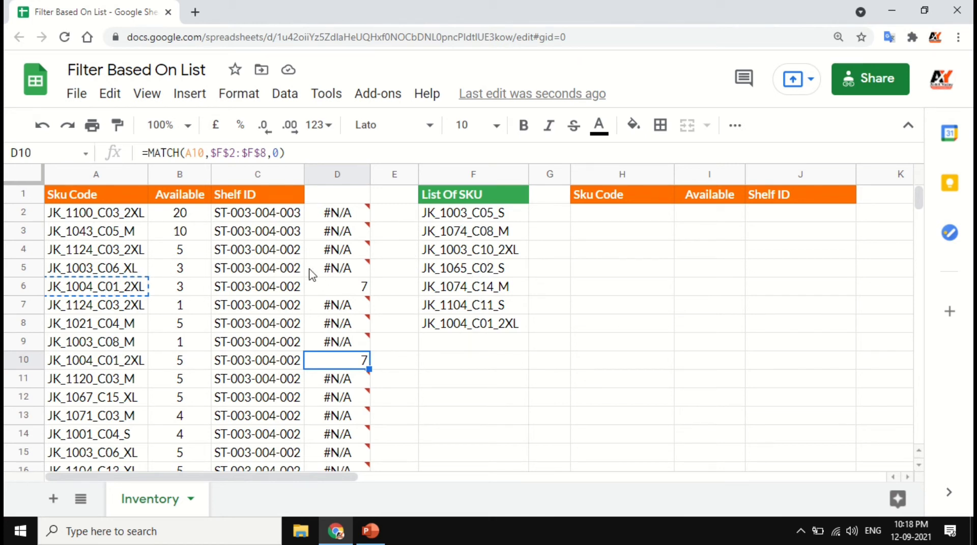
pyautogui.scroll(-7, 315, 275)
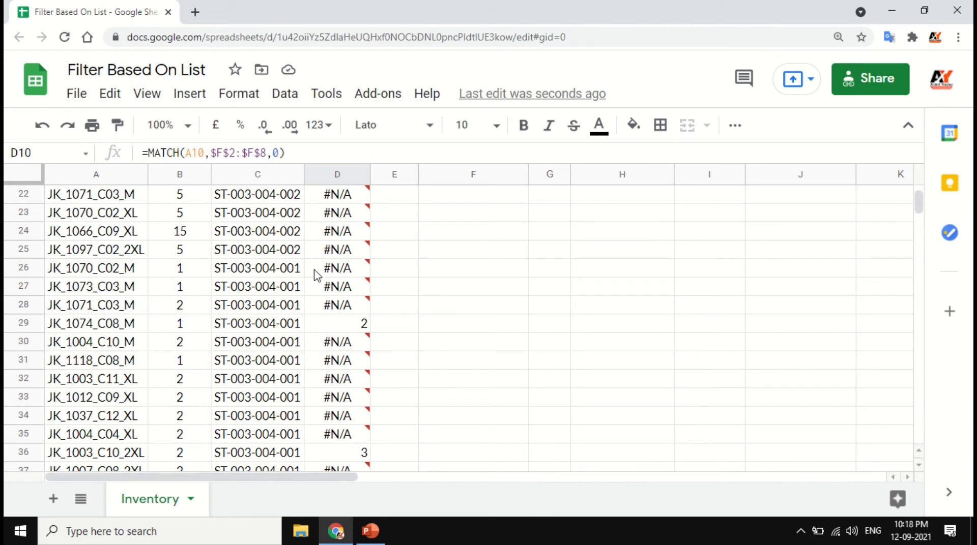
pyautogui.click(359, 327)
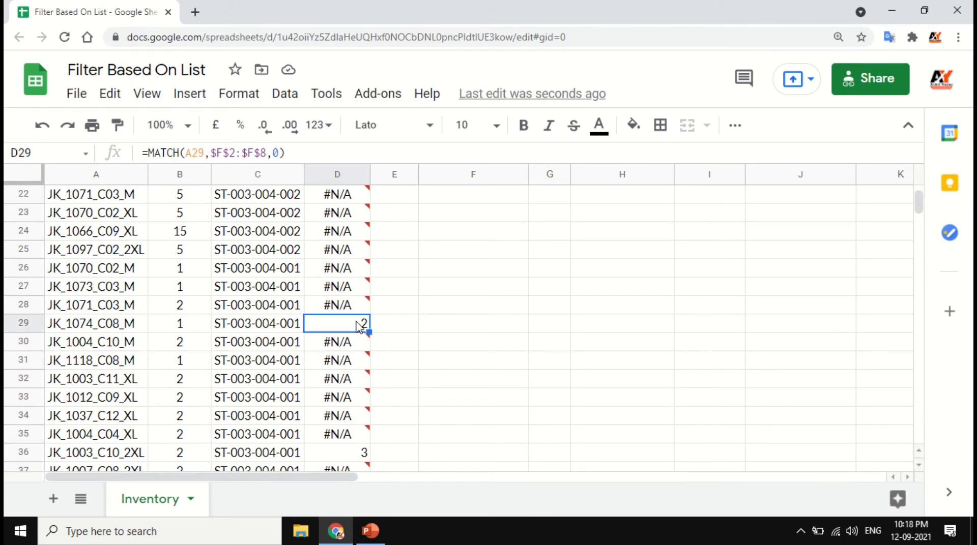
pyautogui.scroll(-15, 360, 327)
pyautogui.scroll(5, 359, 327)
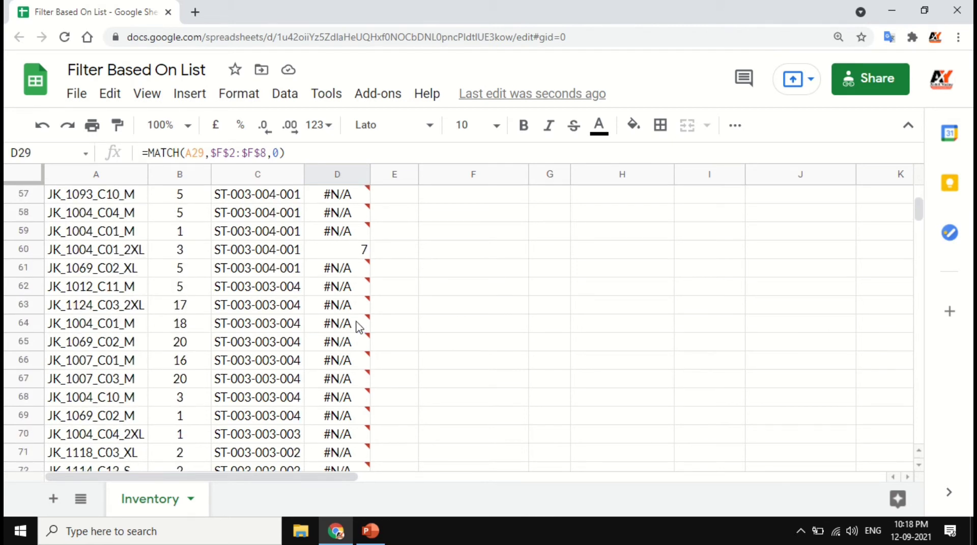
pyautogui.hotkey('ctrl', 'Up')
pyautogui.press('Up')
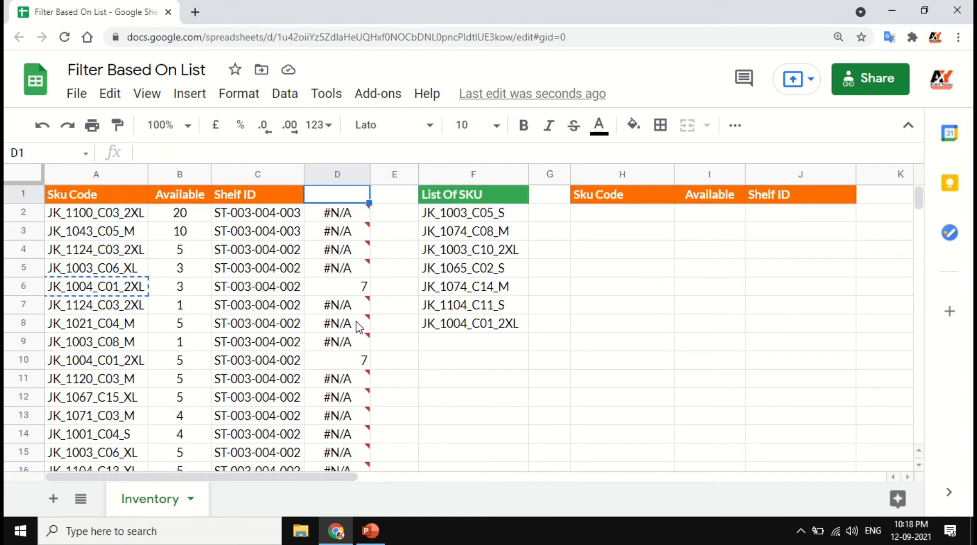
# Wrap the MATCH formula in D2 in ISNUMBER so it reads =ISNUMBER(MATCH(A2,$F$2:$F$8,0))
pyautogui.press('Down')
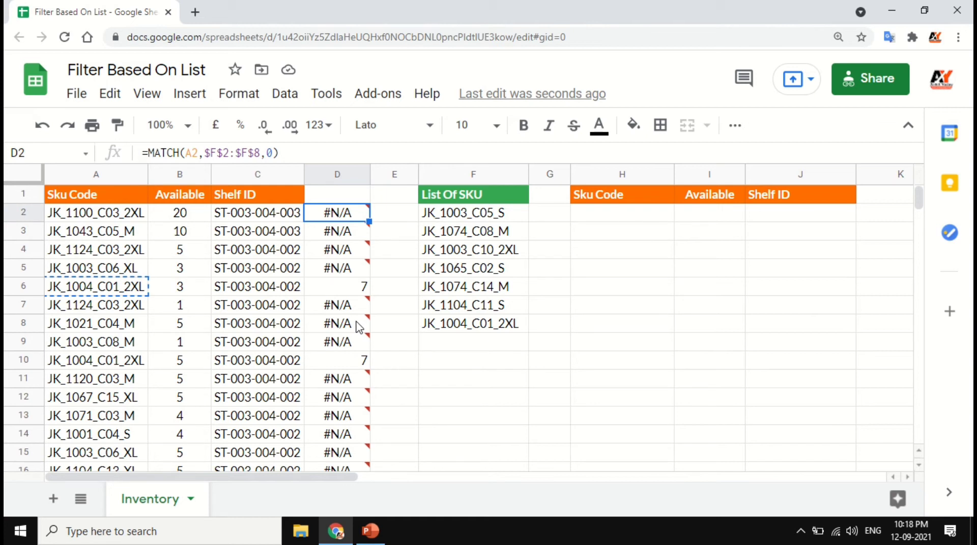
pyautogui.click(147, 153)
pyautogui.write('is')
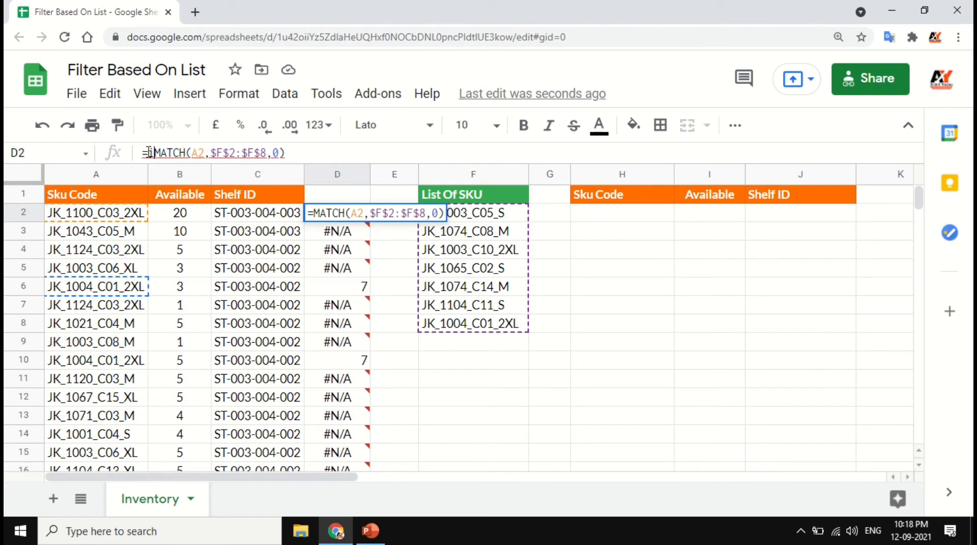
pyautogui.press('BackSpace')
pyautogui.press('BackSpace')
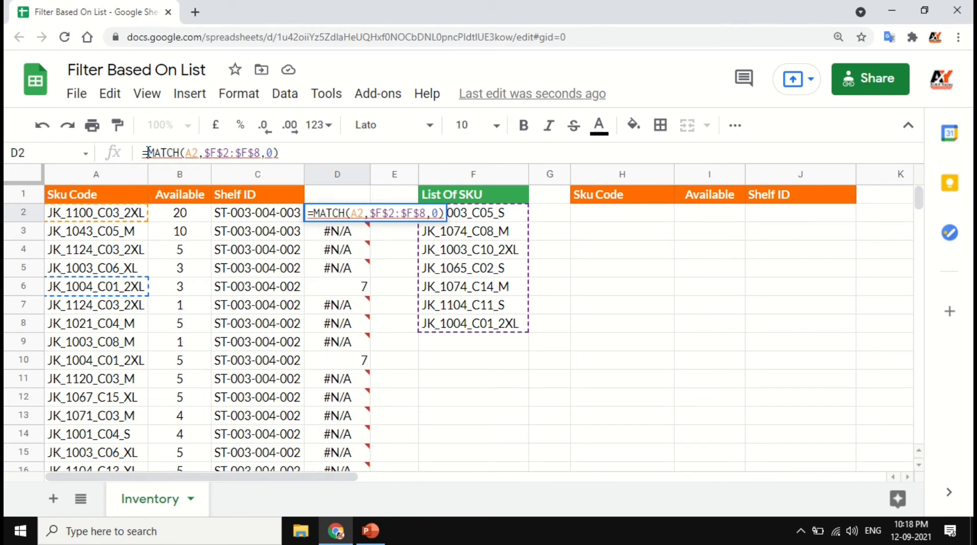
pyautogui.write('IS')
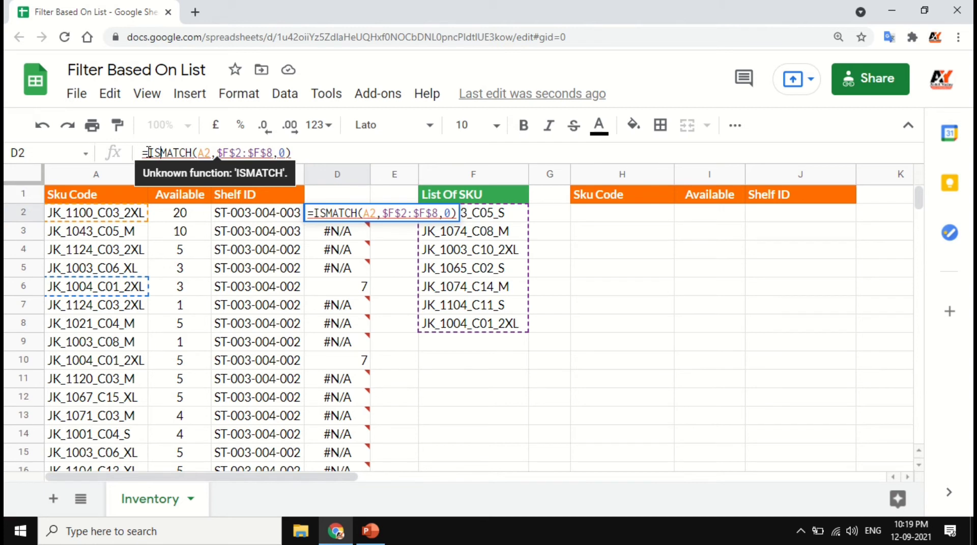
pyautogui.write('NUMBER')
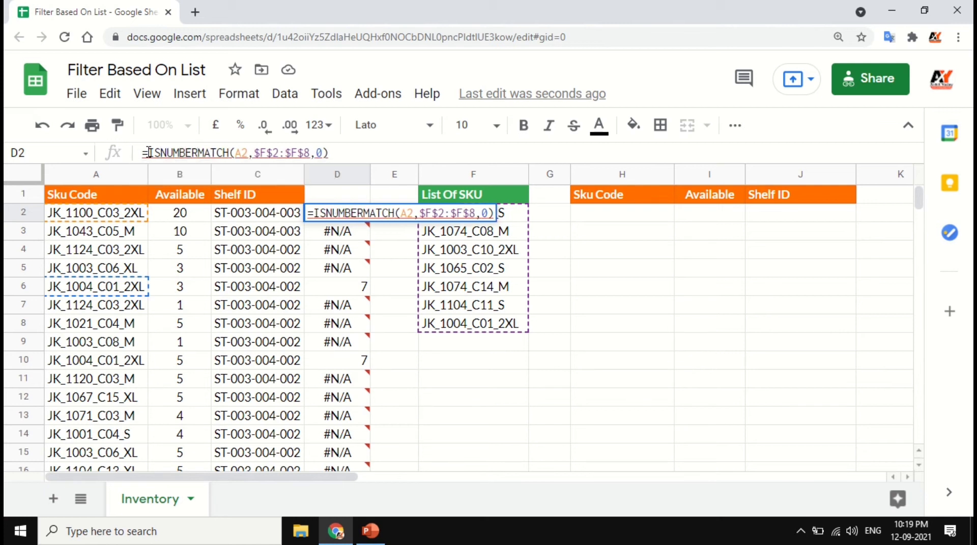
pyautogui.write('(')
pyautogui.click(367, 154)
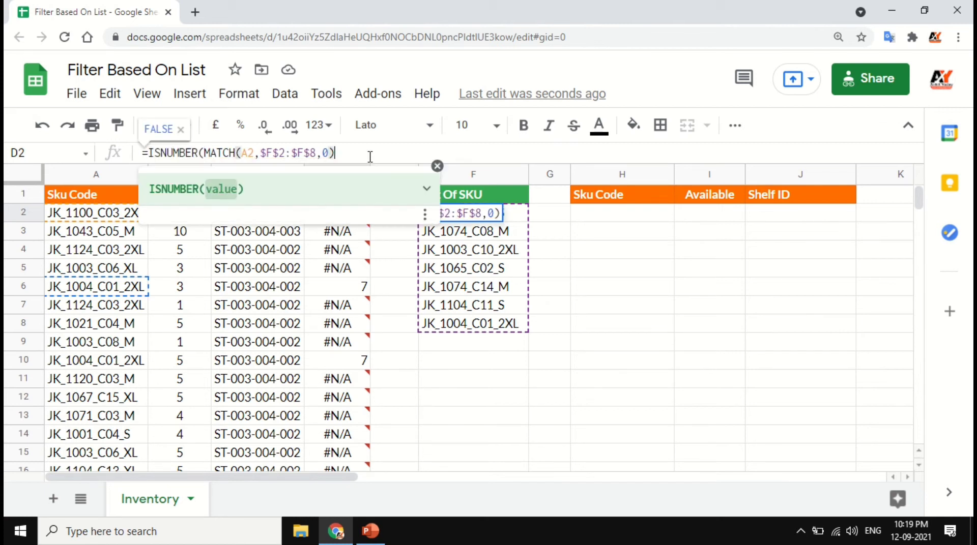
pyautogui.write(')')
pyautogui.press('Return')
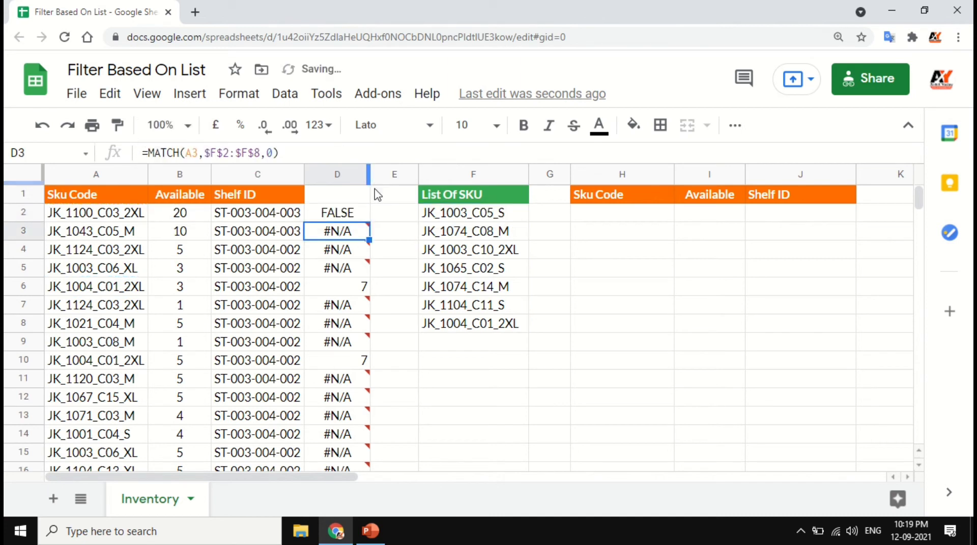
# Fill the ISNUMBER formula from D2 down column D to row 1100
pyautogui.click(357, 216)
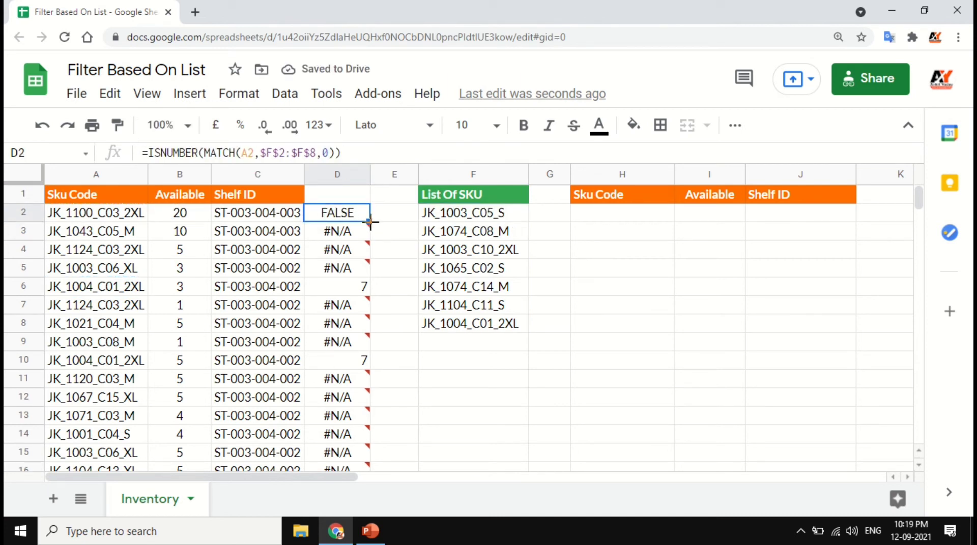
pyautogui.doubleClick(370, 221)
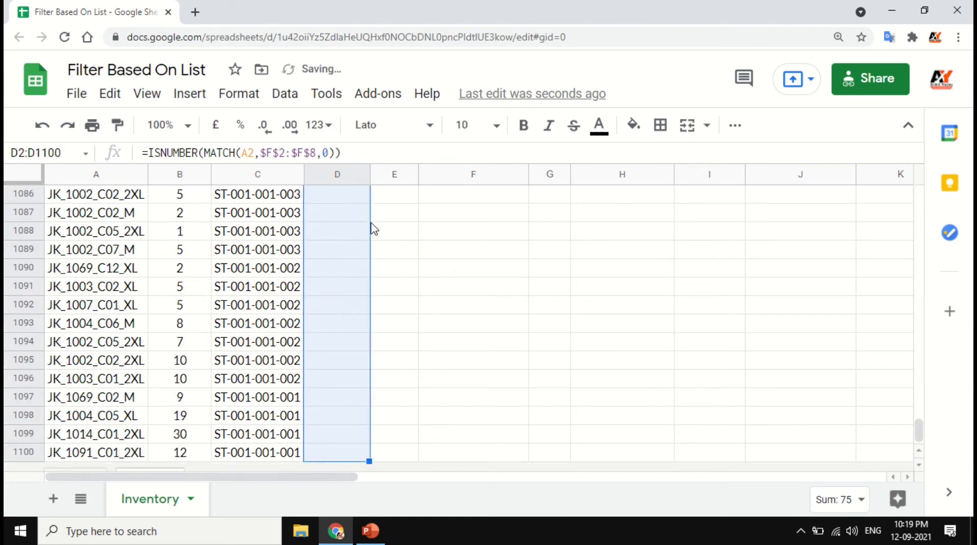
pyautogui.hotkey('ctrl', 'Up')
pyautogui.press('Down')
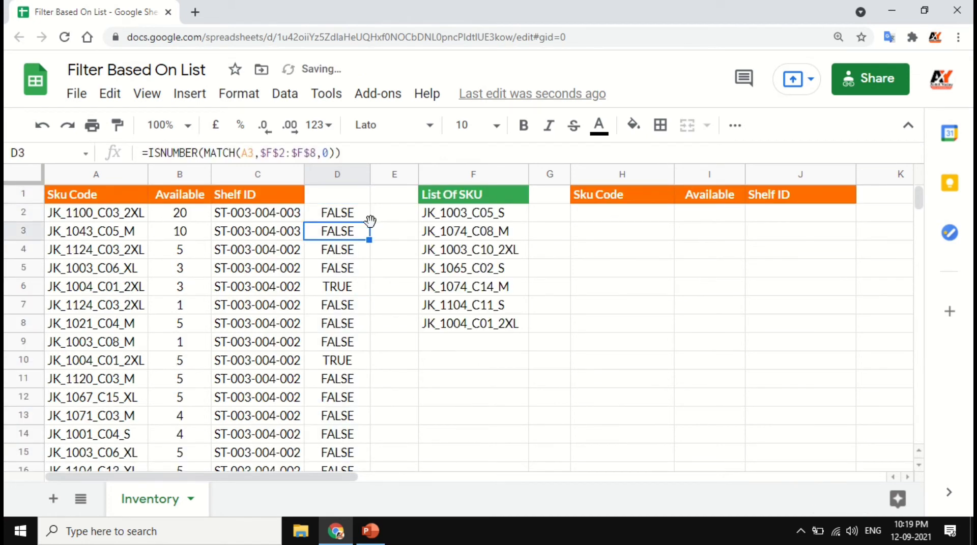
# Check the TRUE and FALSE results in column D from the first inventory row to the last
pyautogui.click(346, 289)
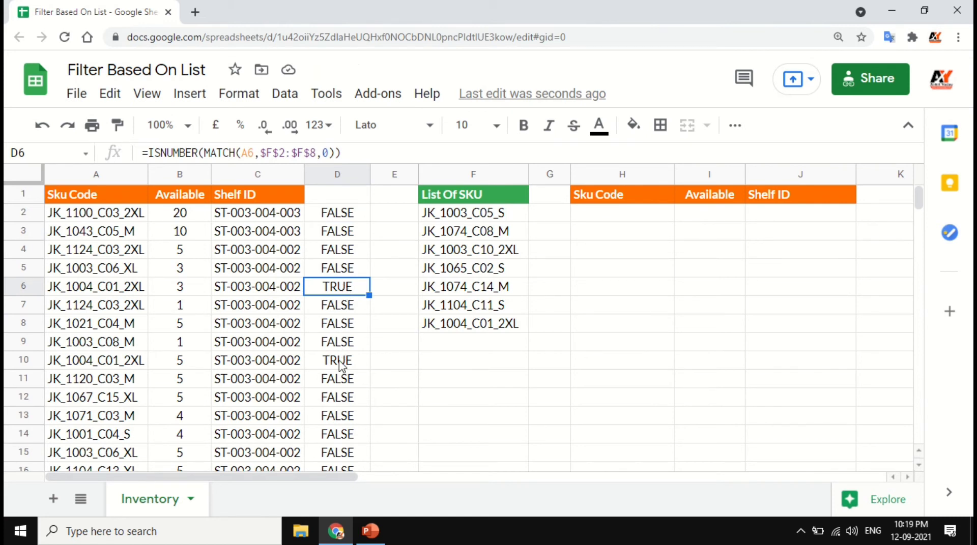
pyautogui.click(348, 398)
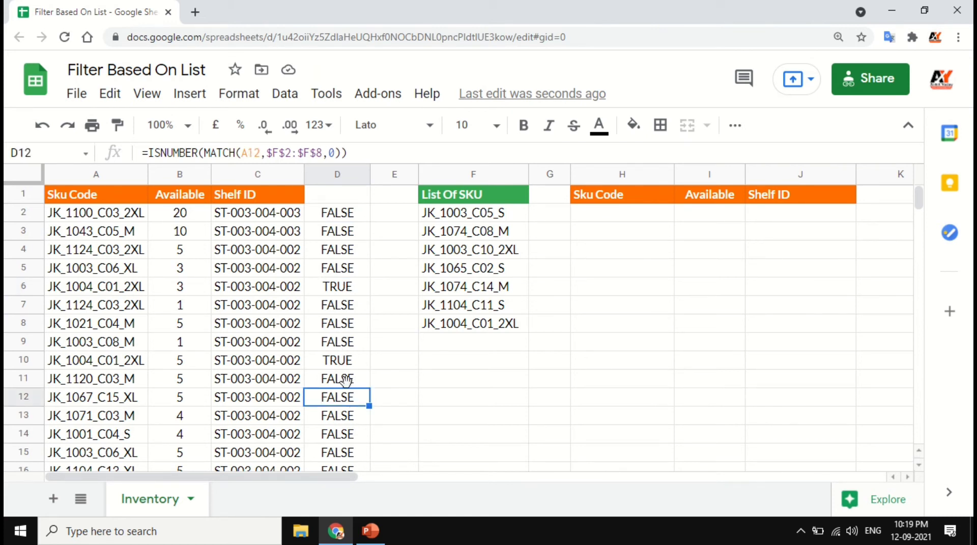
pyautogui.click(347, 216)
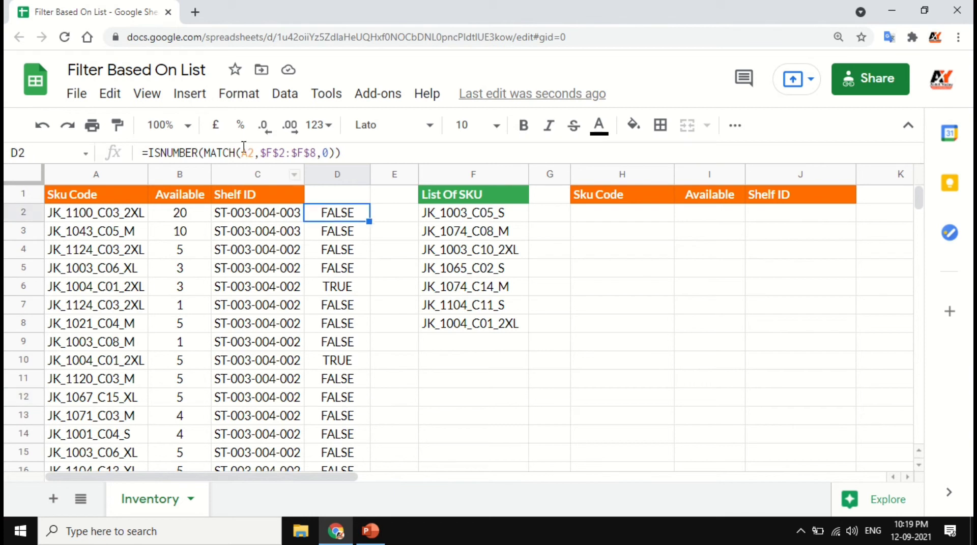
pyautogui.hotkey('ctrl', 'Down')
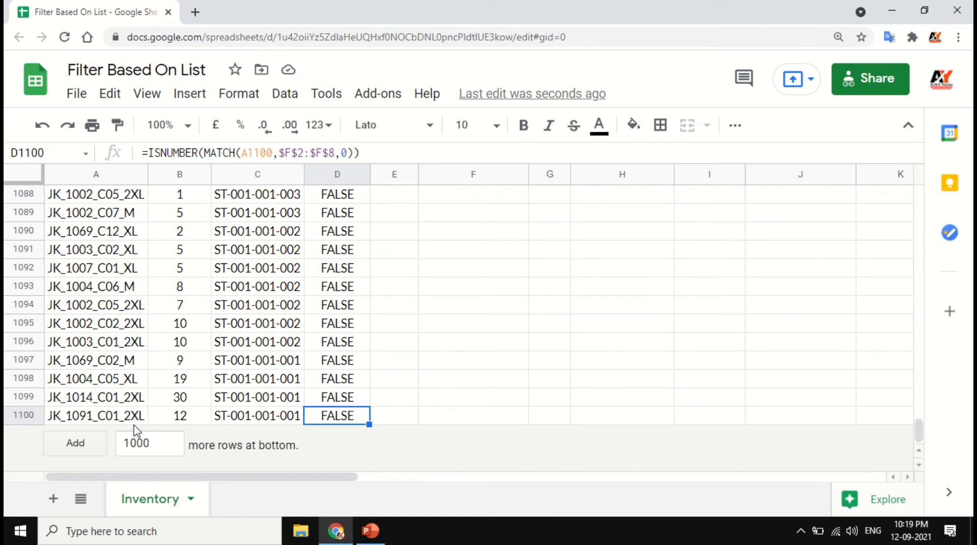
pyautogui.hotkey('ctrl', 'Up')
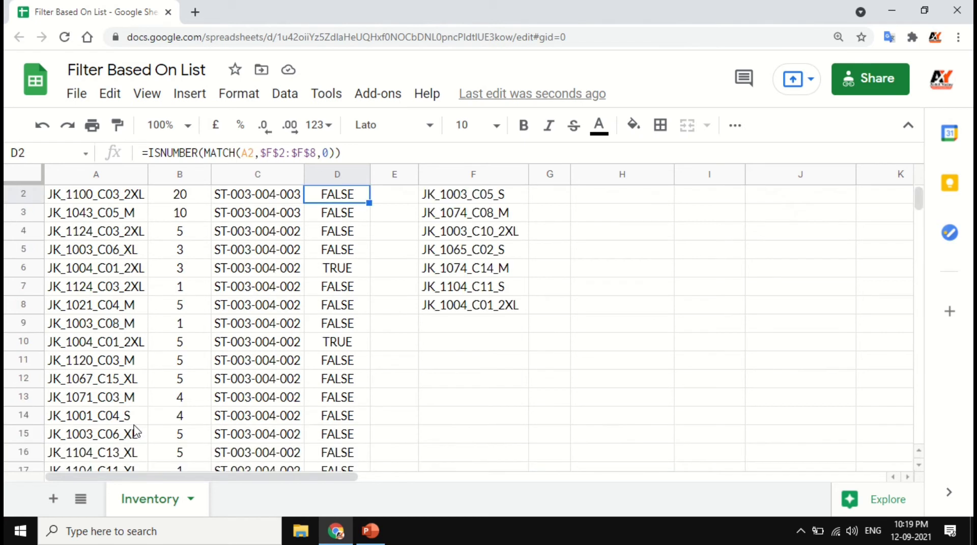
pyautogui.press('Up')
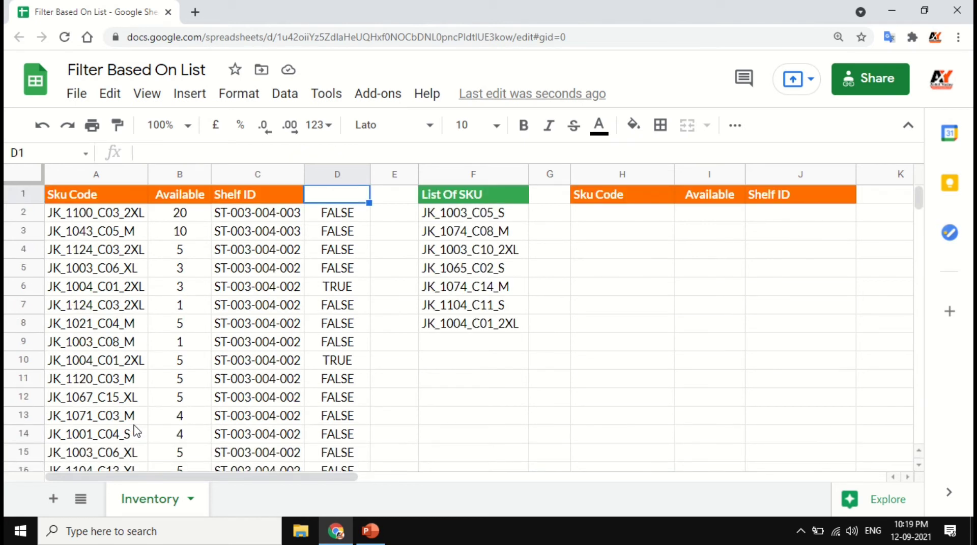
# Convert the D2 formula to an array formula covering the whole SKU column: =ArrayFormula(ISNUMBER(MATCH(A2:A,$F$2:$F$8,0)))
pyautogui.click(333, 220)
pyautogui.click(355, 153)
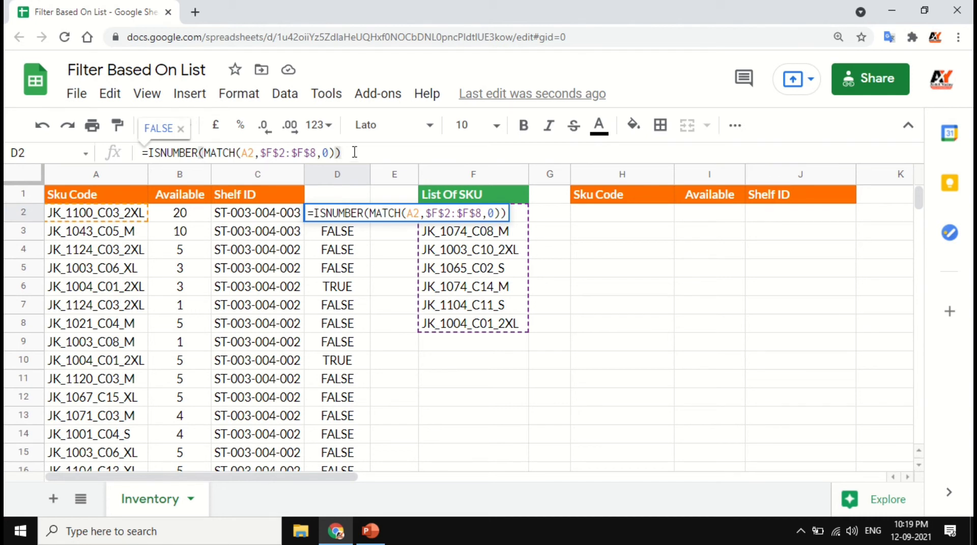
pyautogui.hotkey('ctrl', 'shift', 'Return')
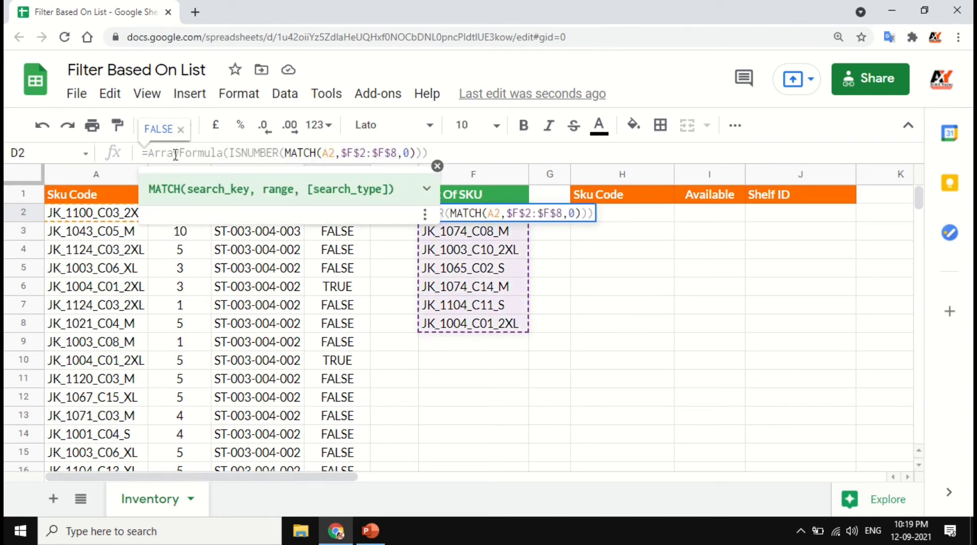
pyautogui.click(334, 154)
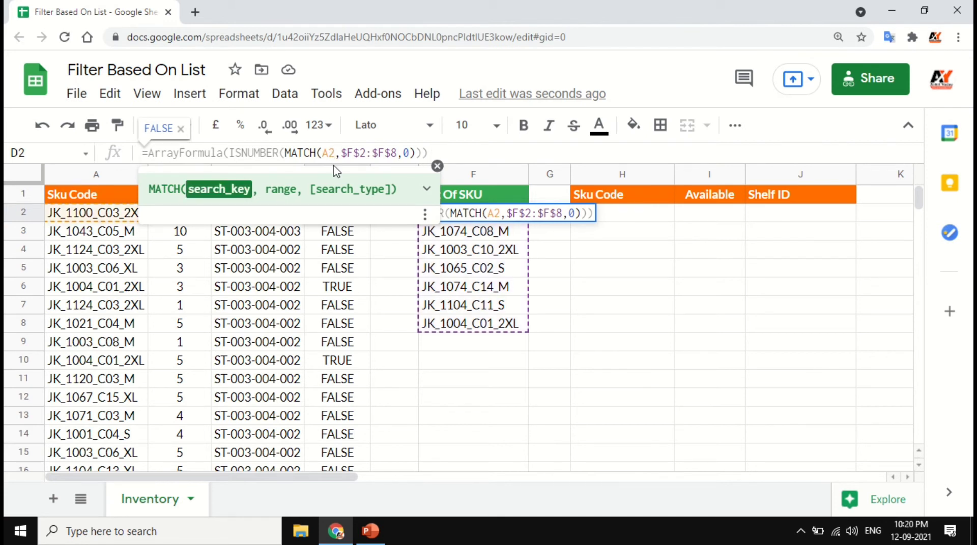
pyautogui.write(':a')
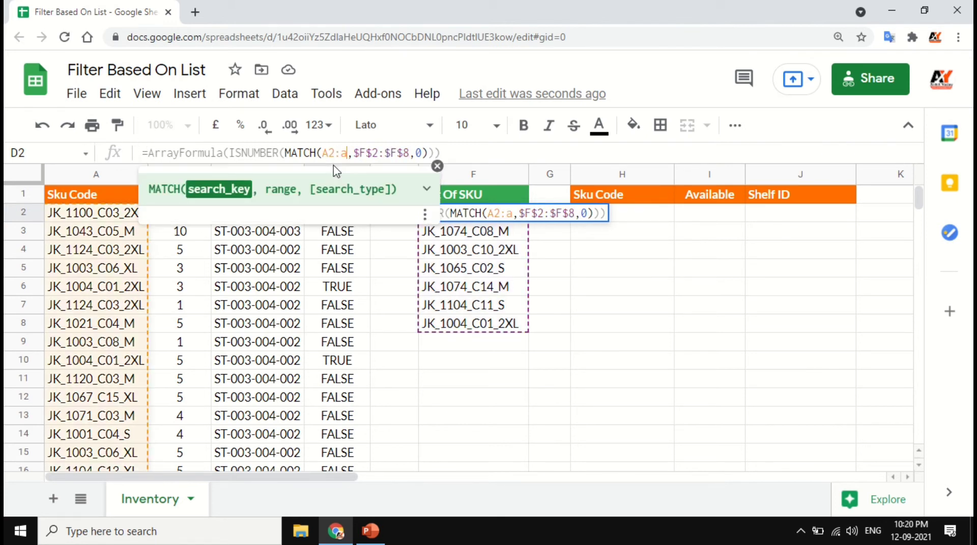
pyautogui.press('BackSpace')
pyautogui.write('A')
pyautogui.click(450, 153)
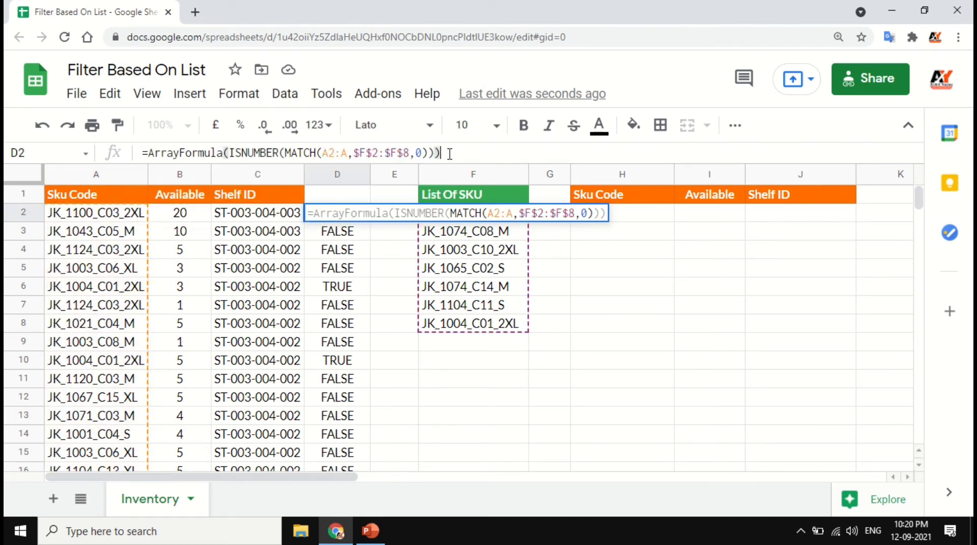
pyautogui.click(373, 219)
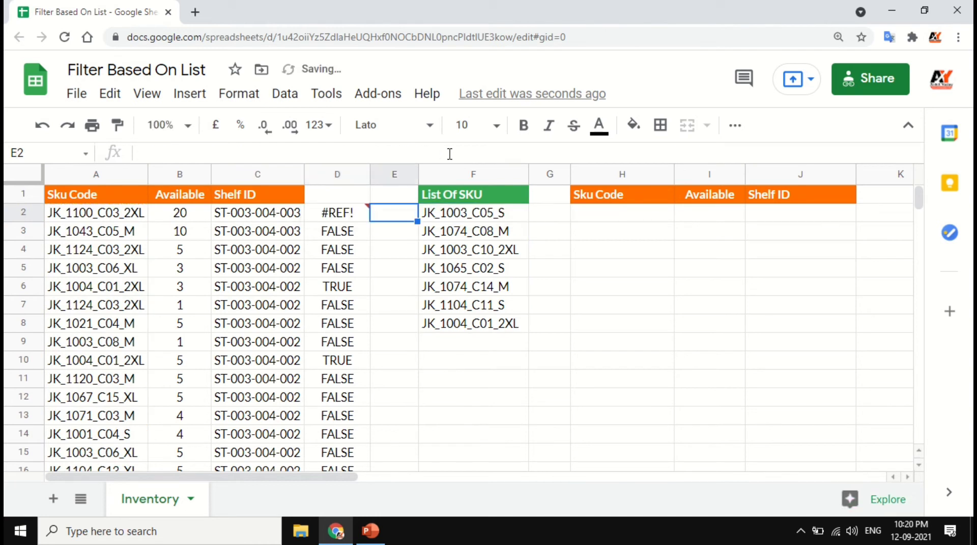
# Clear the individual formulas in D3:D1100 so the array formula in D2 can expand down the column
pyautogui.click(351, 217)
pyautogui.click(349, 235)
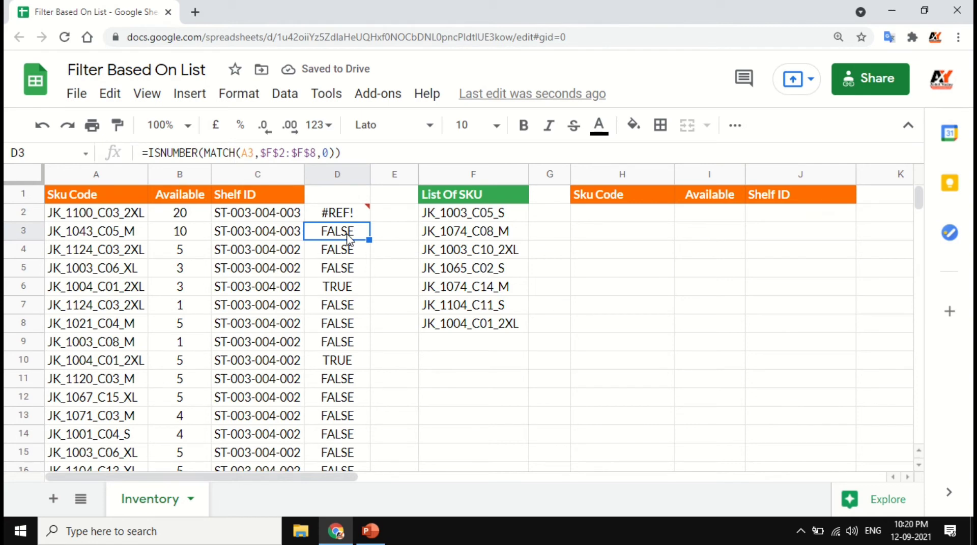
pyautogui.hotkey('ctrl', 'shift', 'Down')
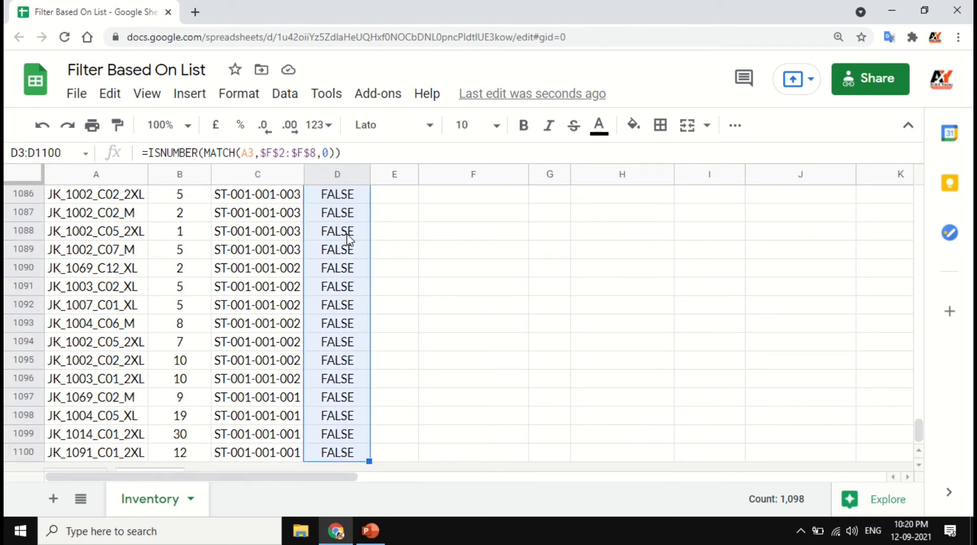
pyautogui.hotkey('ctrl', 'c')
pyautogui.hotkey('ctrl', 'shift', 'v')
pyautogui.hotkey('ctrl', 'Up')
pyautogui.press('Up')
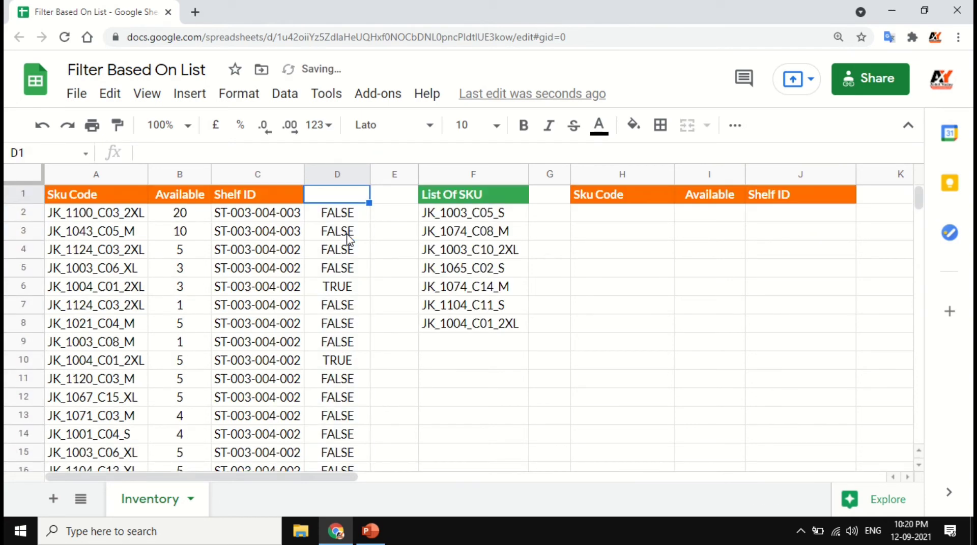
# Add 10 more rows at the end of the sheet and check how far the column D array formula extends
pyautogui.press('Down')
pyautogui.hotkey('ctrl', 'Down')
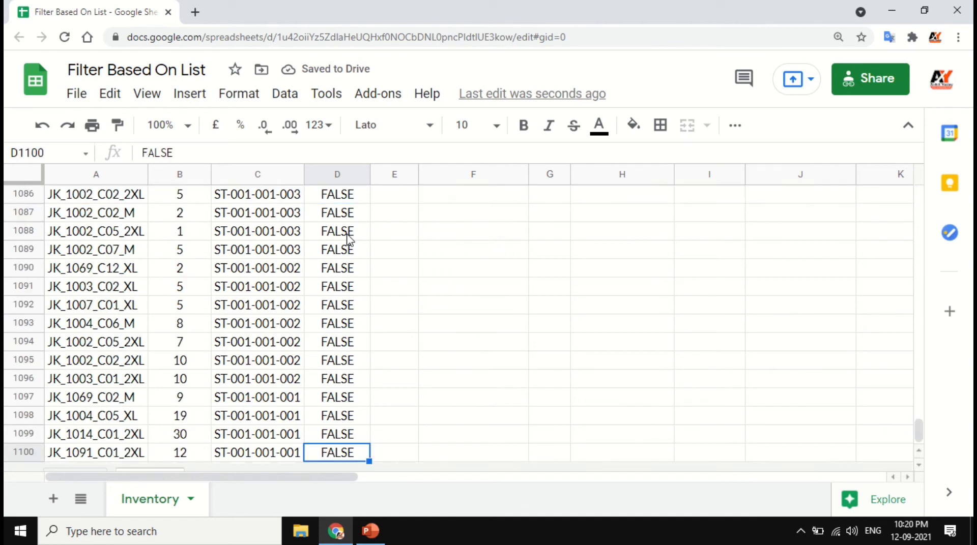
pyautogui.hotkey('ctrl', 'Left')
pyautogui.scroll(-1, 348, 237)
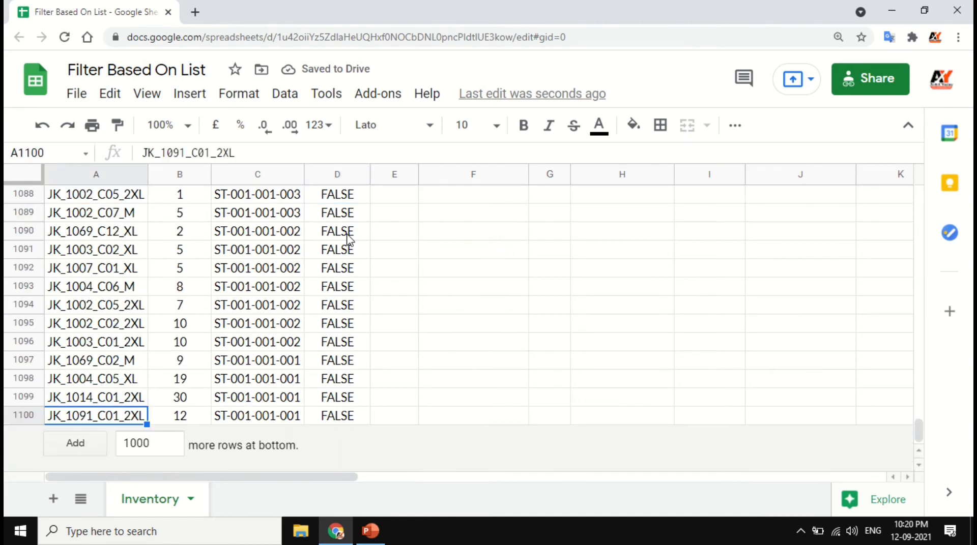
pyautogui.click(174, 448)
pyautogui.write('10')
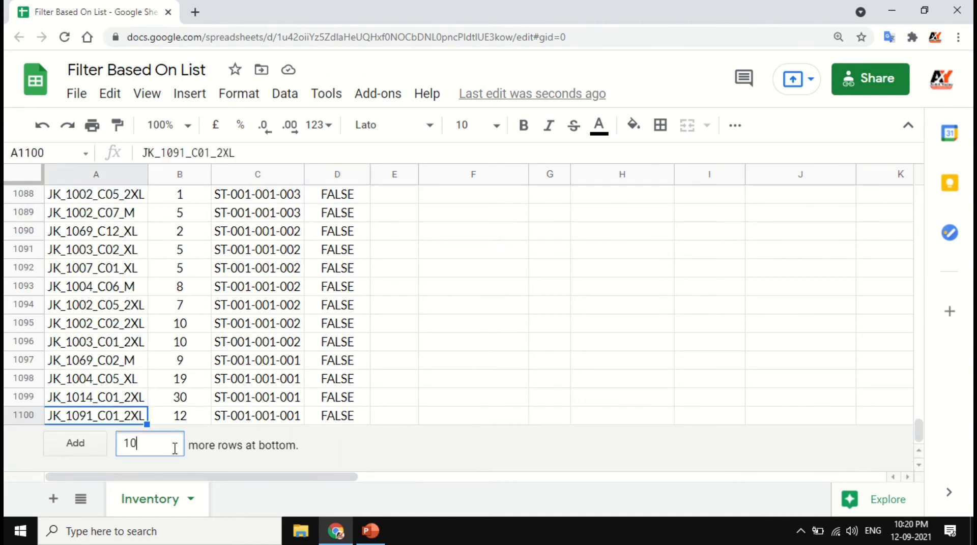
pyautogui.press('Return')
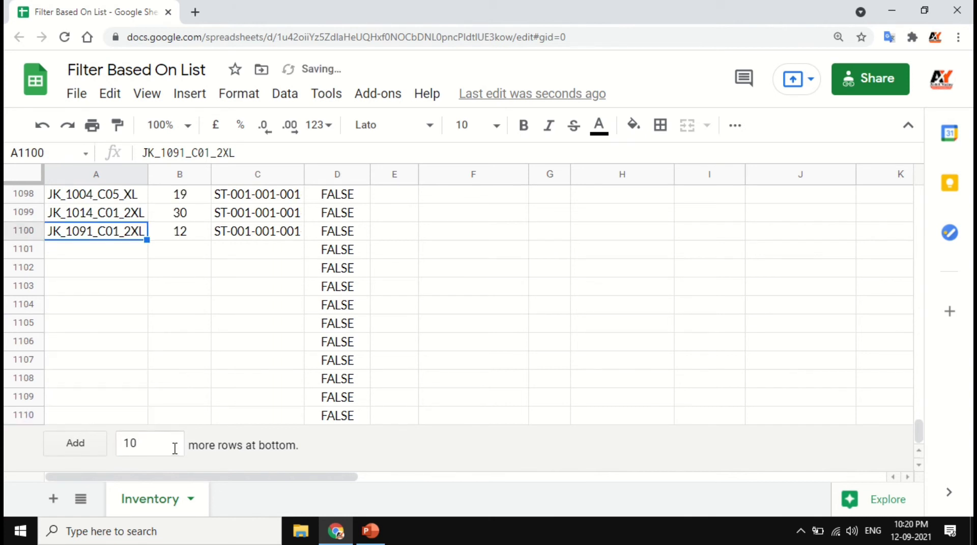
pyautogui.click(328, 254)
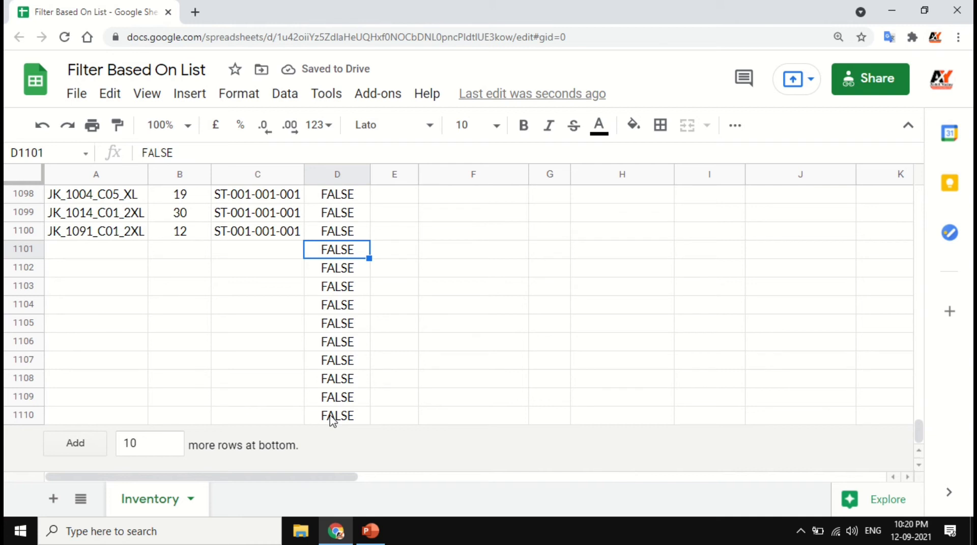
pyautogui.hotkey('ctrl', 'Up')
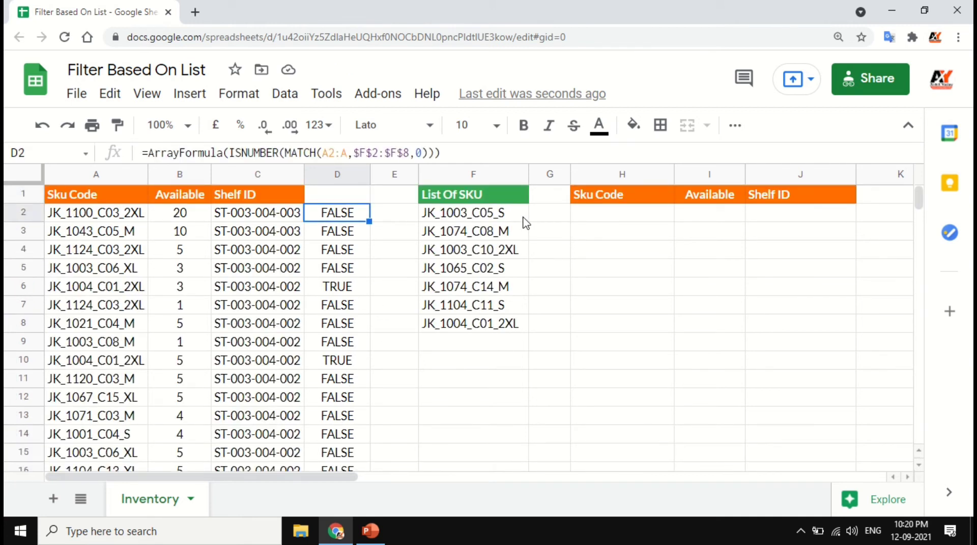
# Begin a FILTER formula in H2 with the whole columns A:D as its range
pyautogui.click(608, 213)
pyautogui.click(87, 217)
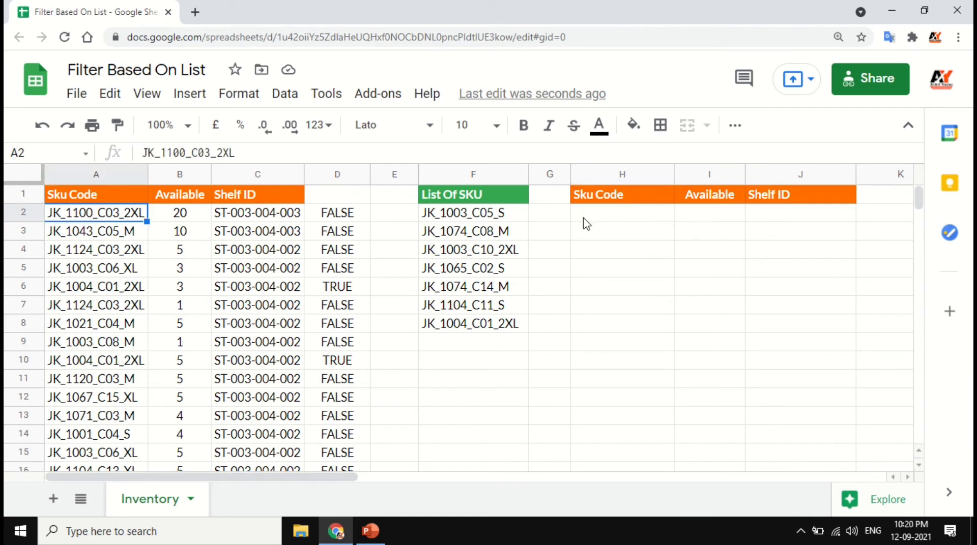
pyautogui.click(603, 216)
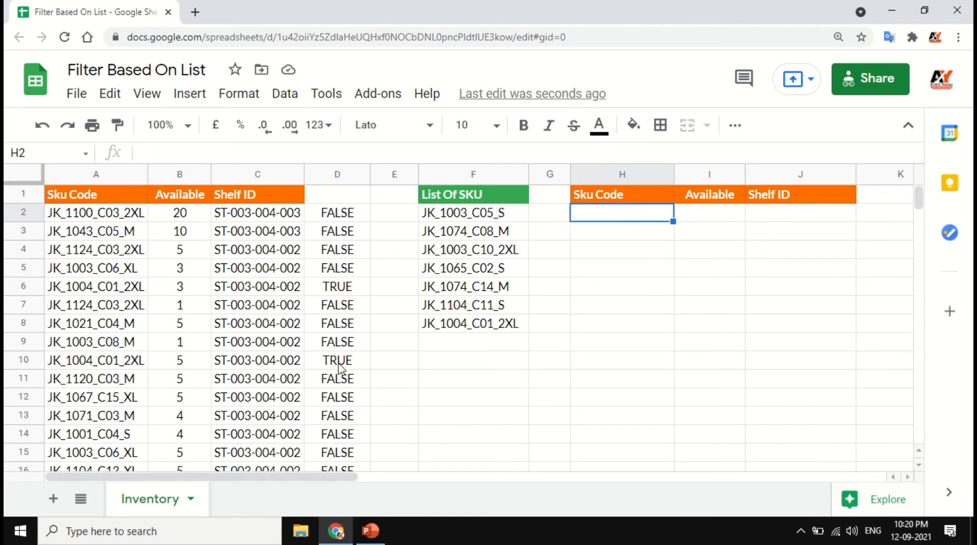
pyautogui.doubleClick(613, 209)
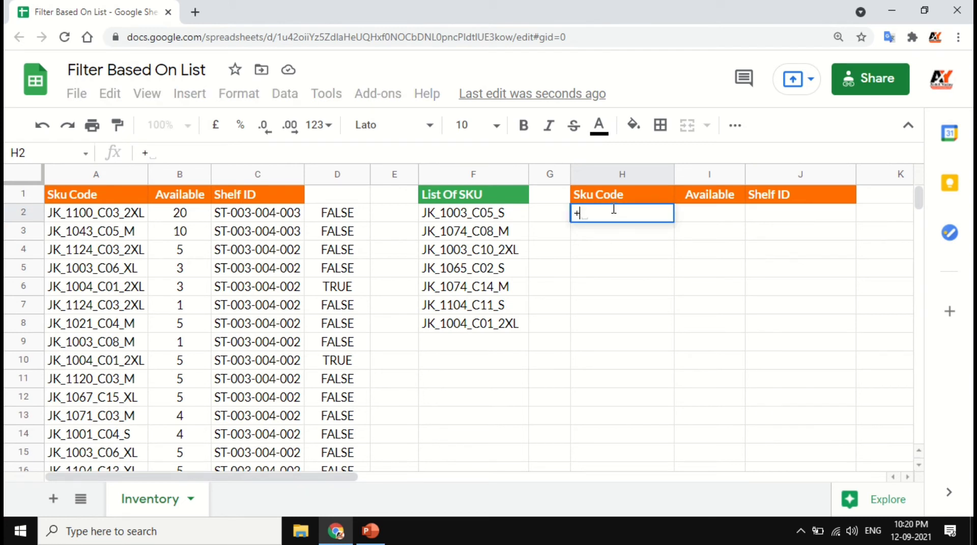
pyautogui.write('=')
pyautogui.press('BackSpace')
pyautogui.write('=FILTE')
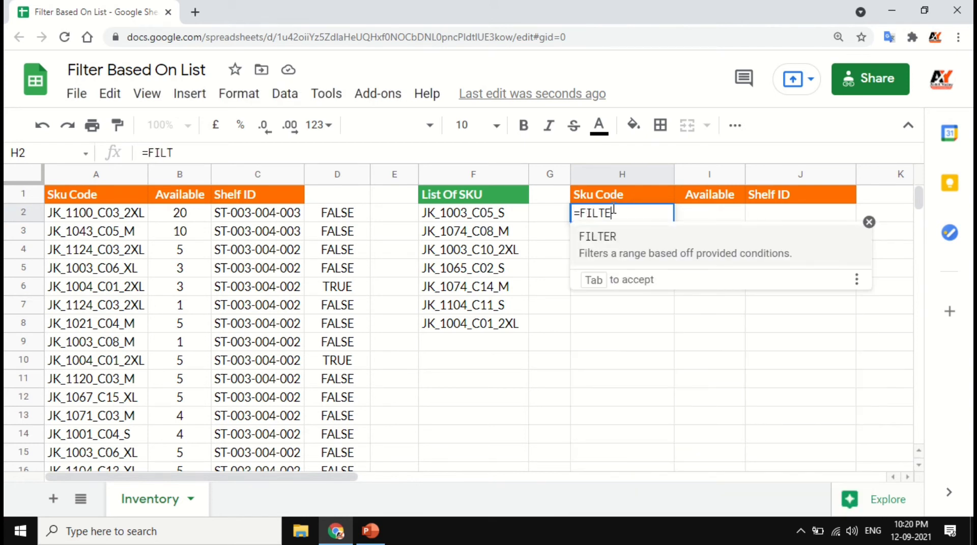
pyautogui.write('R(')
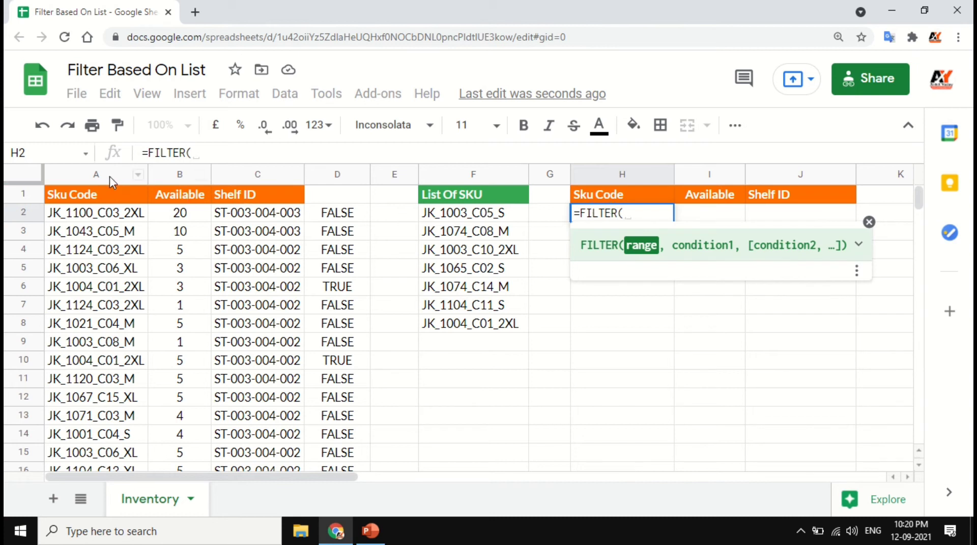
pyautogui.moveTo(109, 176); pyautogui.dragTo(321, 182)
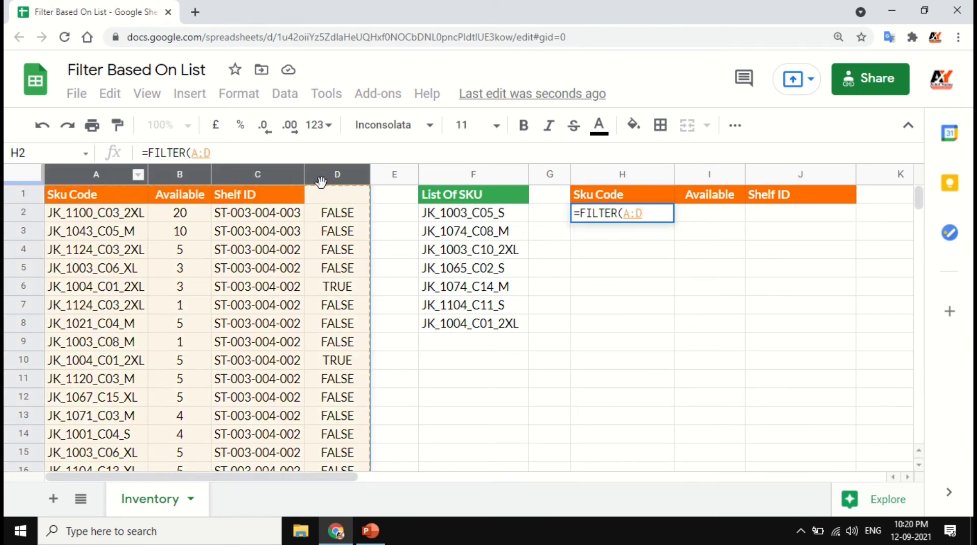
pyautogui.write(',')
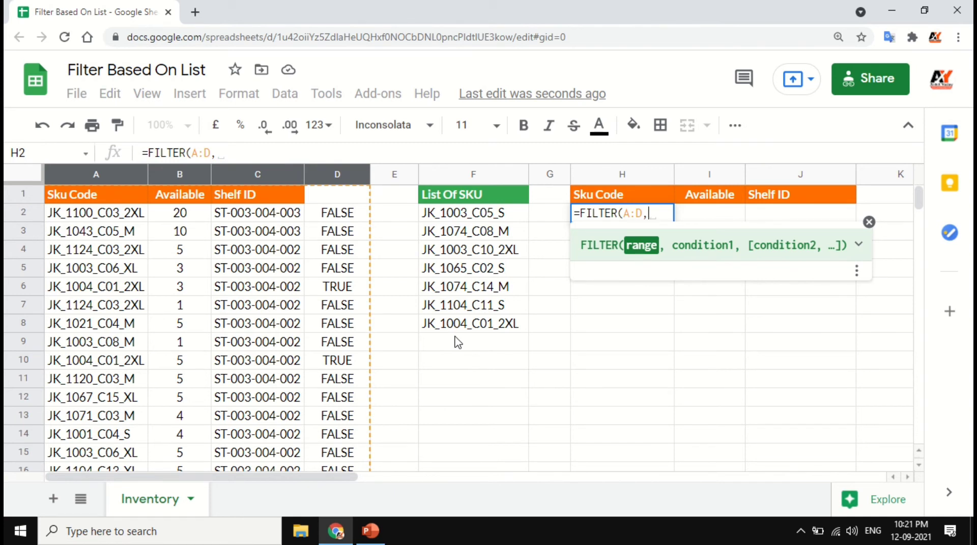
# Complete the FILTER formula in H2 with the condition D:D=TRUE and enter it
pyautogui.write('d')
pyautogui.press('BackSpace')
pyautogui.write('D:d')
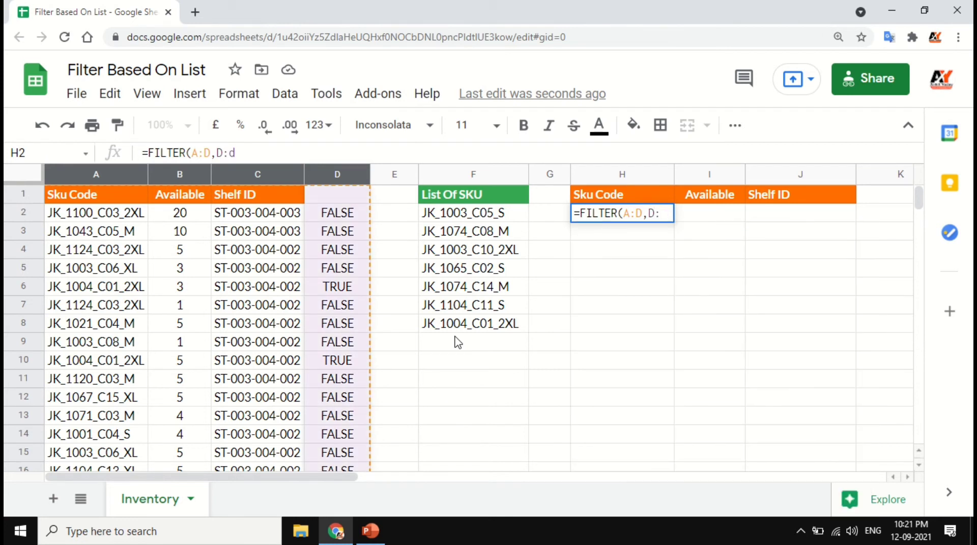
pyautogui.press('BackSpace')
pyautogui.write('D')
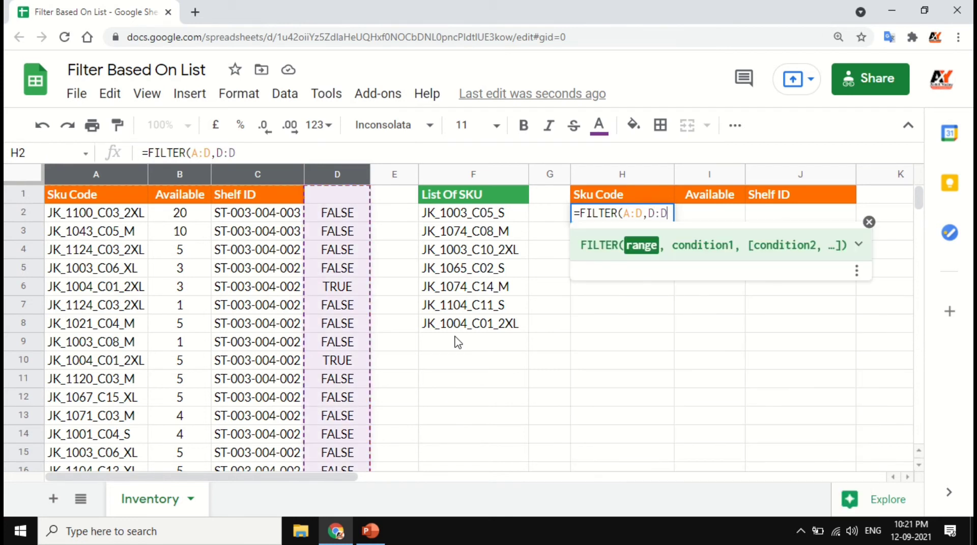
pyautogui.write('=')
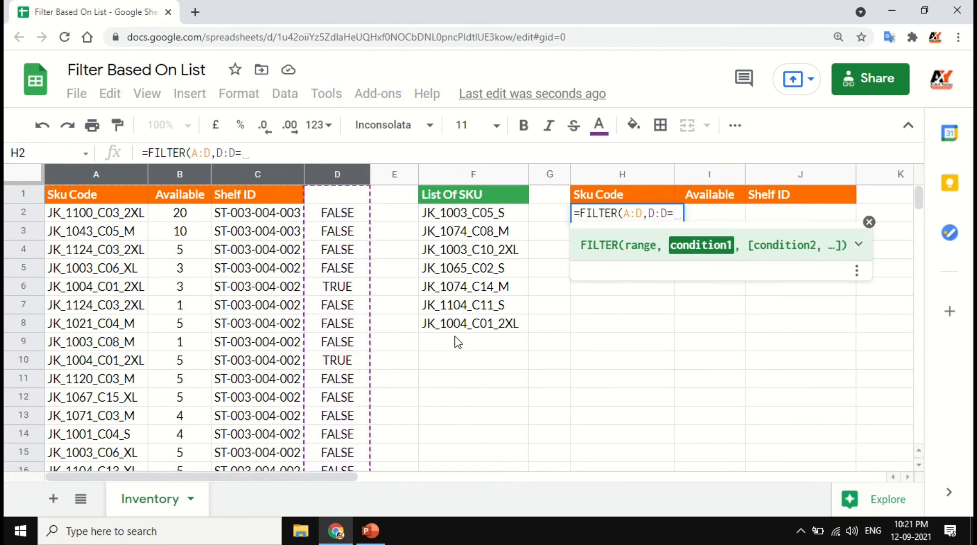
pyautogui.write('TRUE')
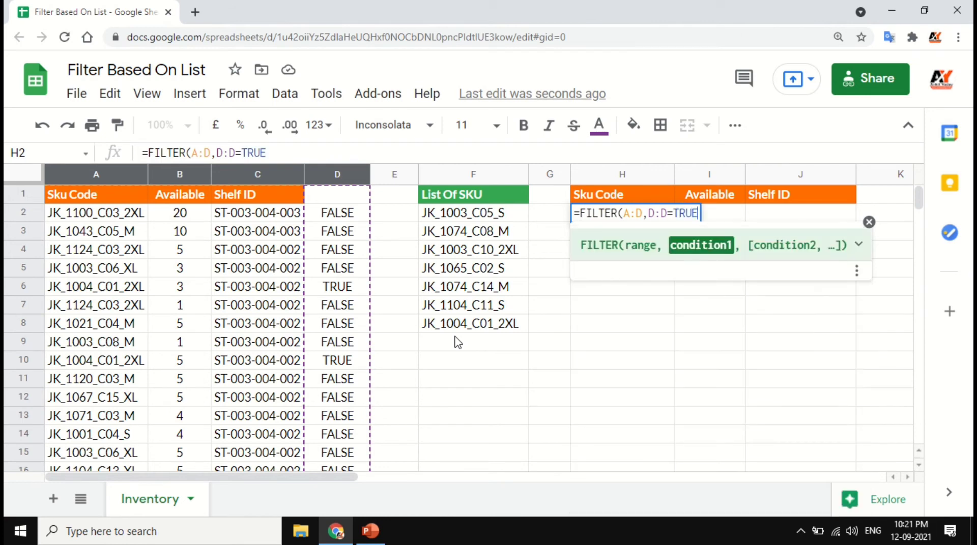
pyautogui.write(')')
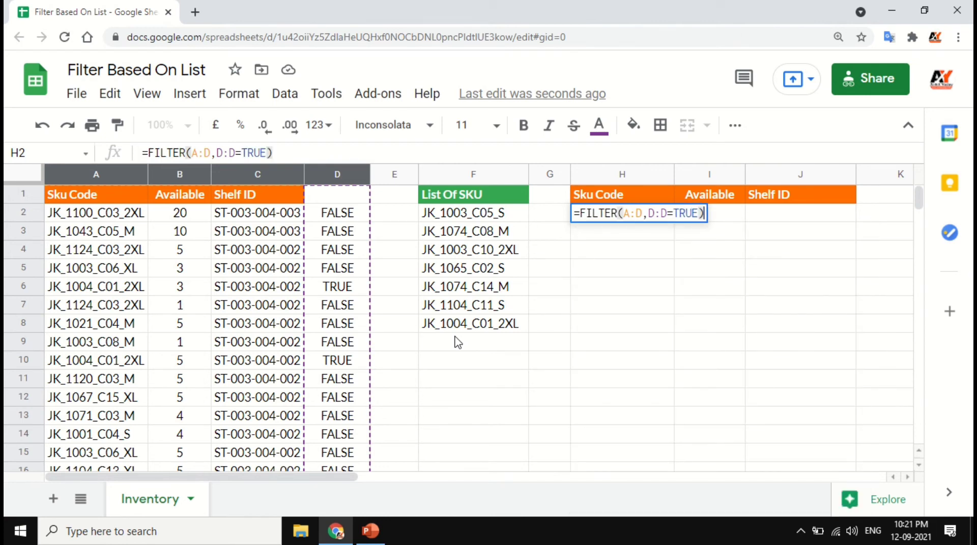
pyautogui.press('Return')
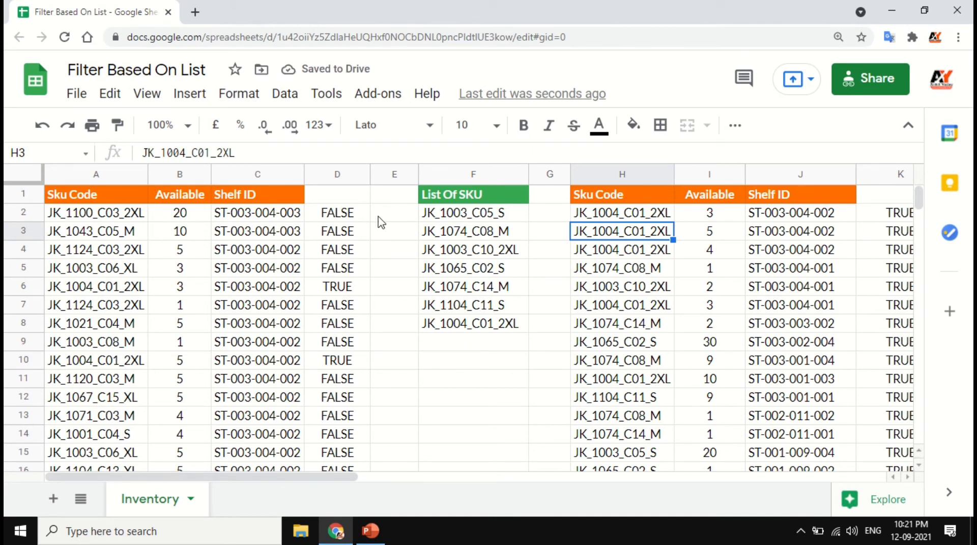
# Compare the filtered rows in columns H to K with the SKU list in F2:F8 and the TRUE flags in column D
pyautogui.click(346, 363)
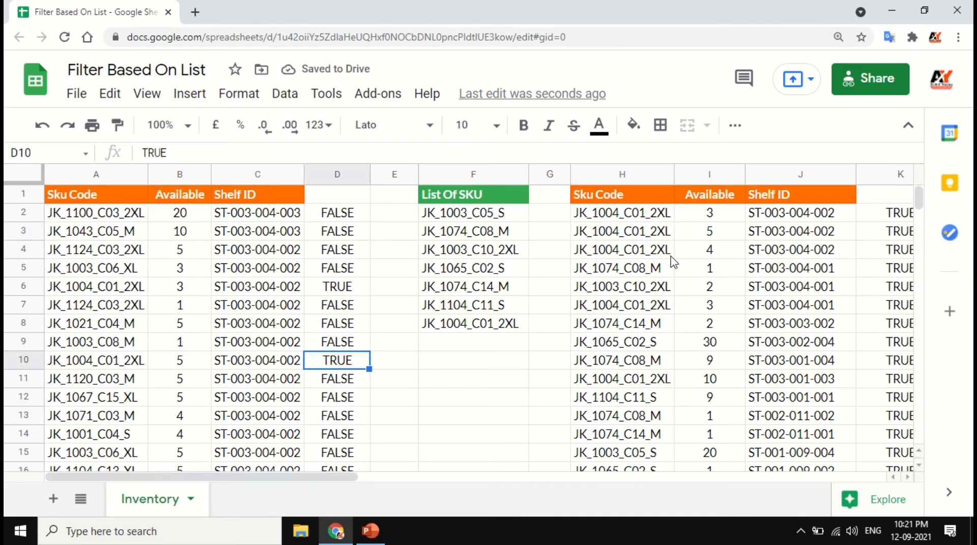
pyautogui.click(650, 218)
pyautogui.moveTo(493, 218); pyautogui.dragTo(494, 321)
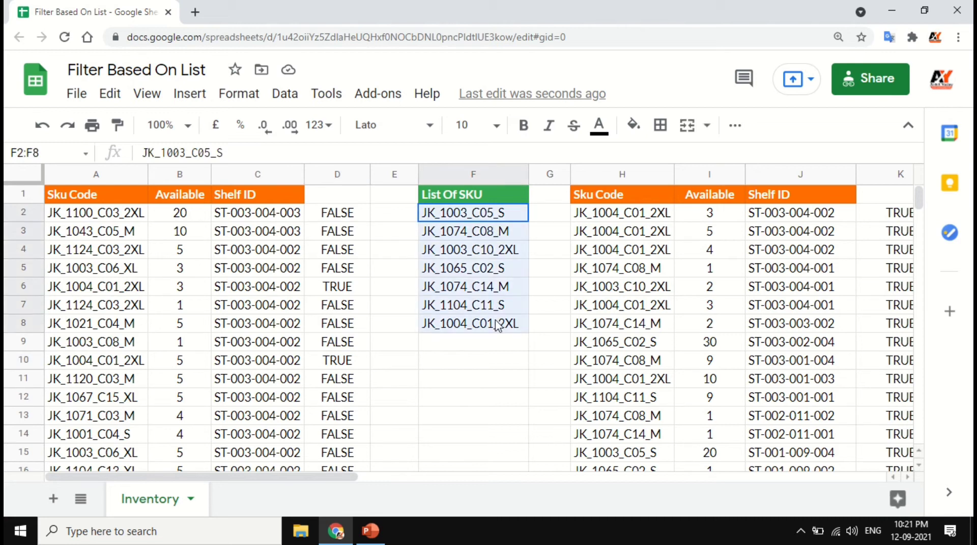
pyautogui.click(641, 219)
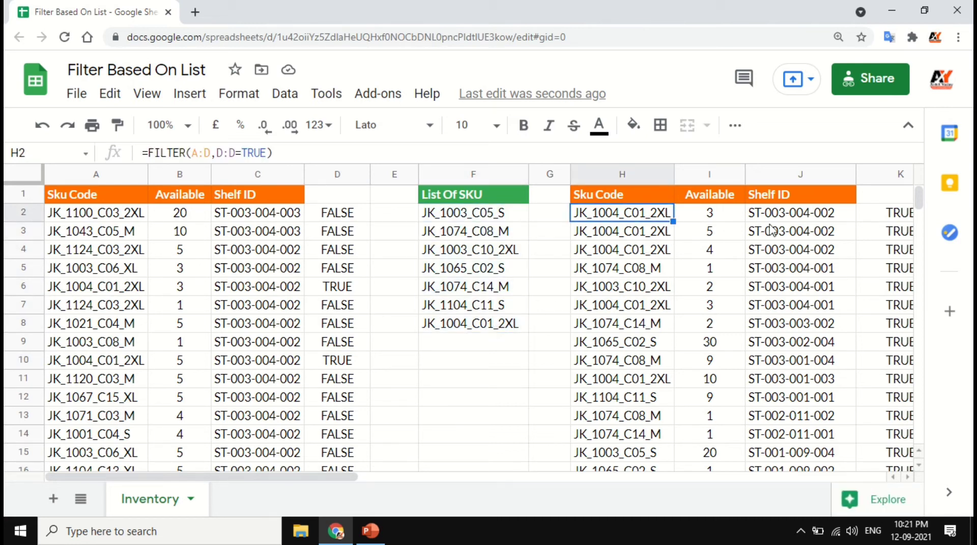
pyautogui.click(896, 222)
pyautogui.click(627, 214)
pyautogui.scroll(-1, 643, 263)
pyautogui.scroll(-4, 642, 263)
pyautogui.scroll(3, 611, 260)
pyautogui.scroll(-1, 559, 252)
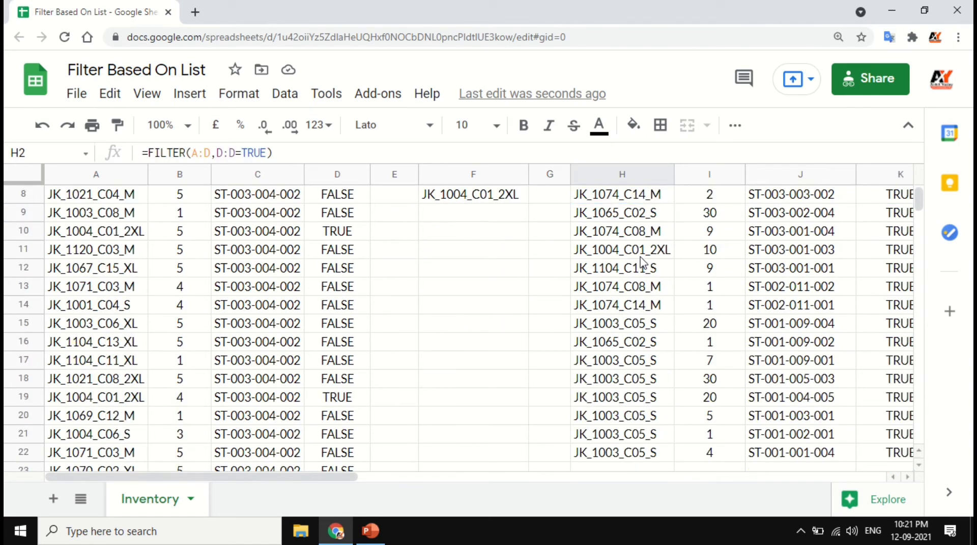
pyautogui.scroll(3, 522, 245)
# Search the sheet for JK_1003_C05_S from F2 and select its matches in column H, H15 and H17:H22, closing the search when finished
pyautogui.click(494, 218)
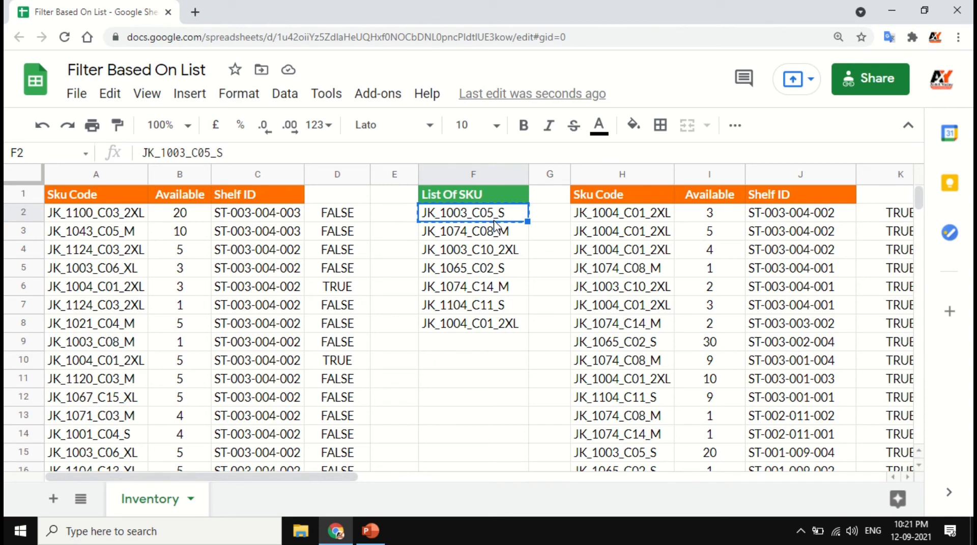
pyautogui.hotkey('ctrl', 'f')
pyautogui.write('JK_1003_C05_S')
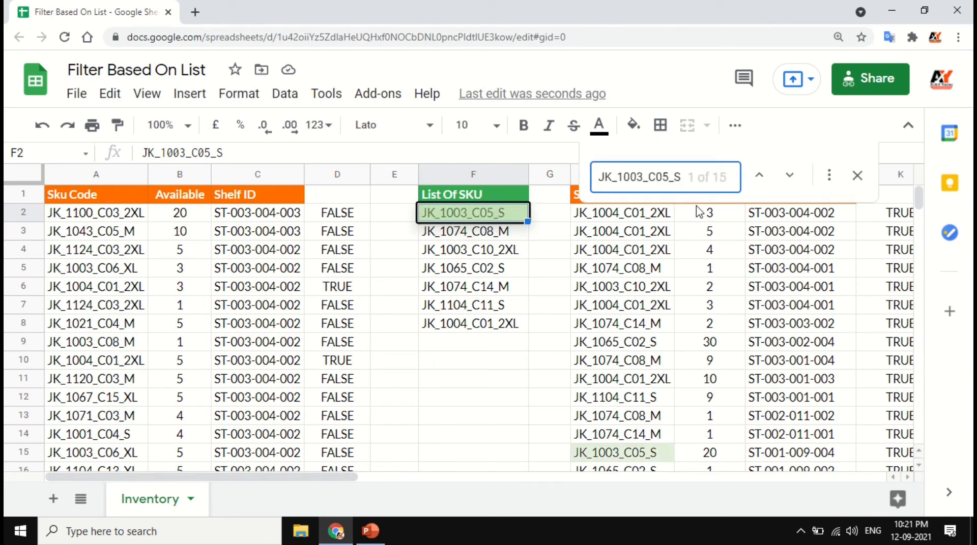
pyautogui.scroll(-3, 573, 304)
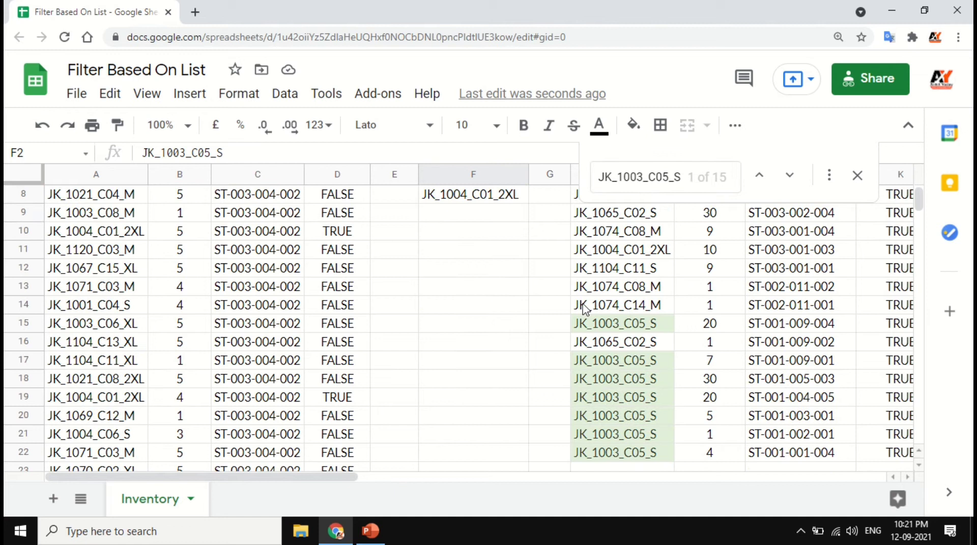
pyautogui.click(625, 330)
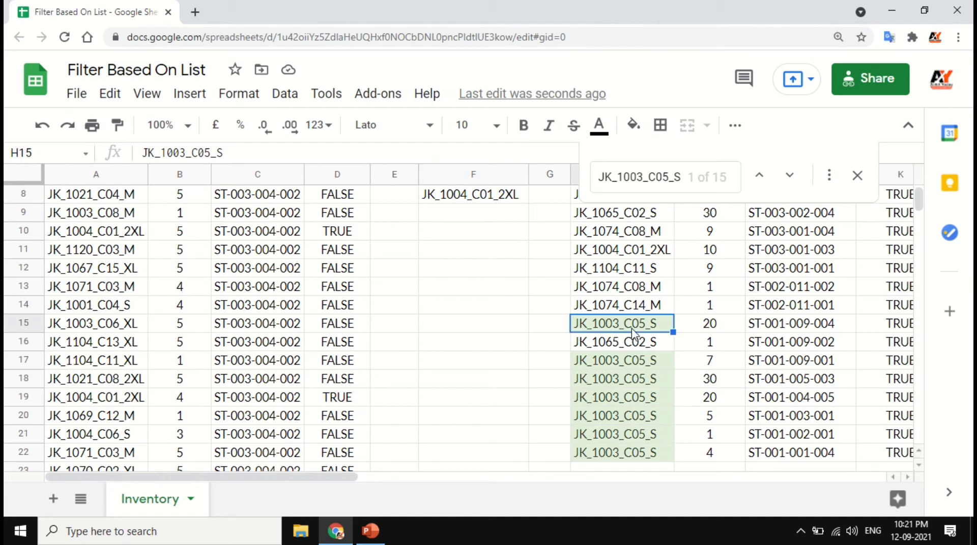
pyautogui.keyDown('ctrl'); pyautogui.click(653, 362); pyautogui.keyUp('ctrl')
pyautogui.moveTo(655, 379); pyautogui.dragTo(661, 455)
pyautogui.scroll(-1, 668, 407)
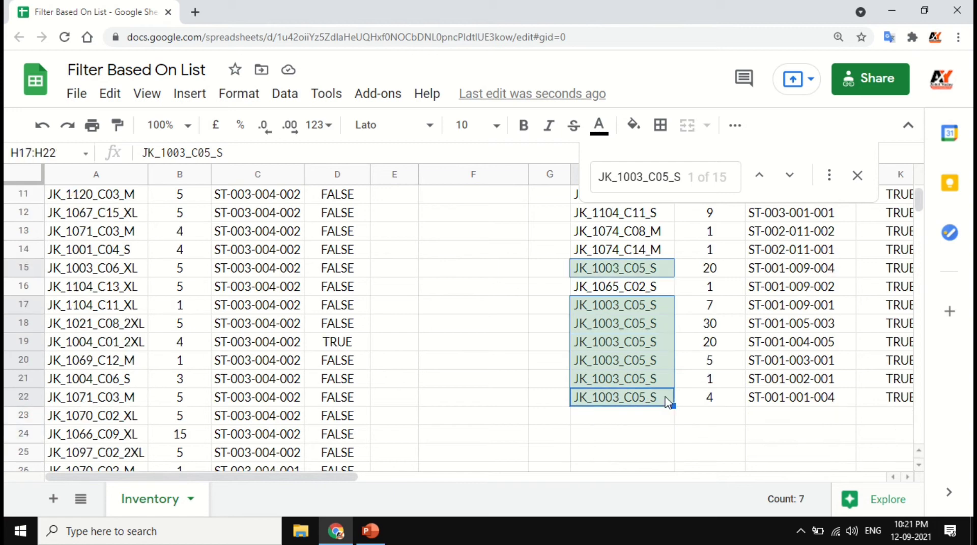
pyautogui.scroll(4, 668, 403)
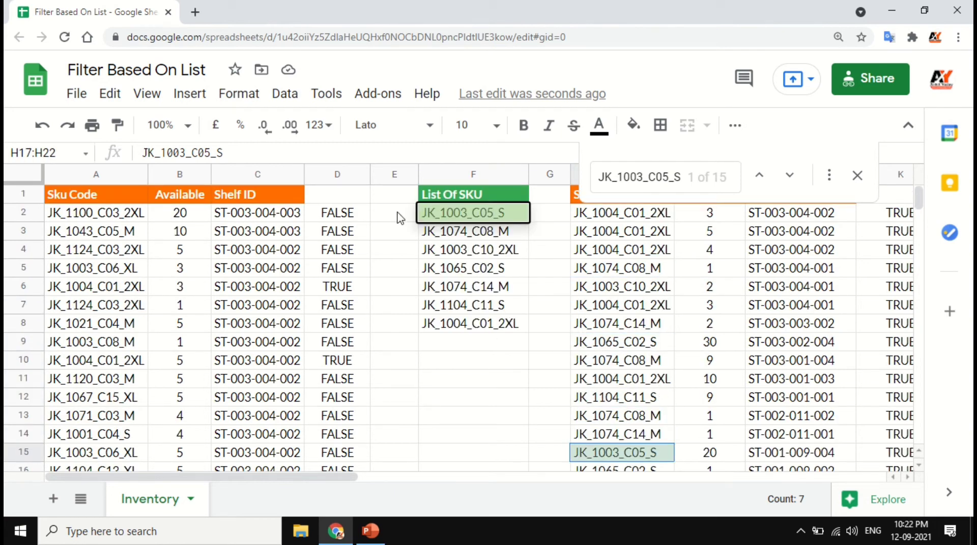
pyautogui.scroll(-3, 560, 336)
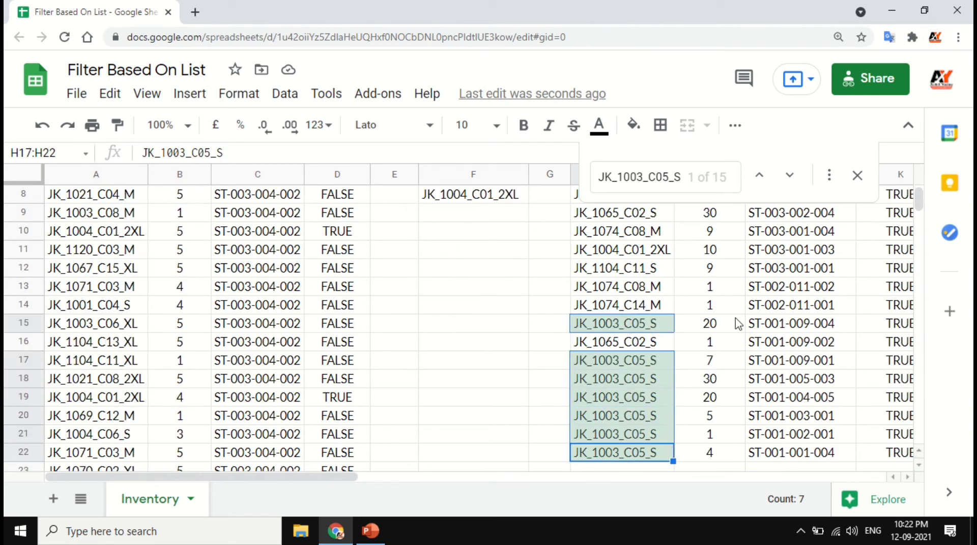
pyautogui.scroll(3, 738, 318)
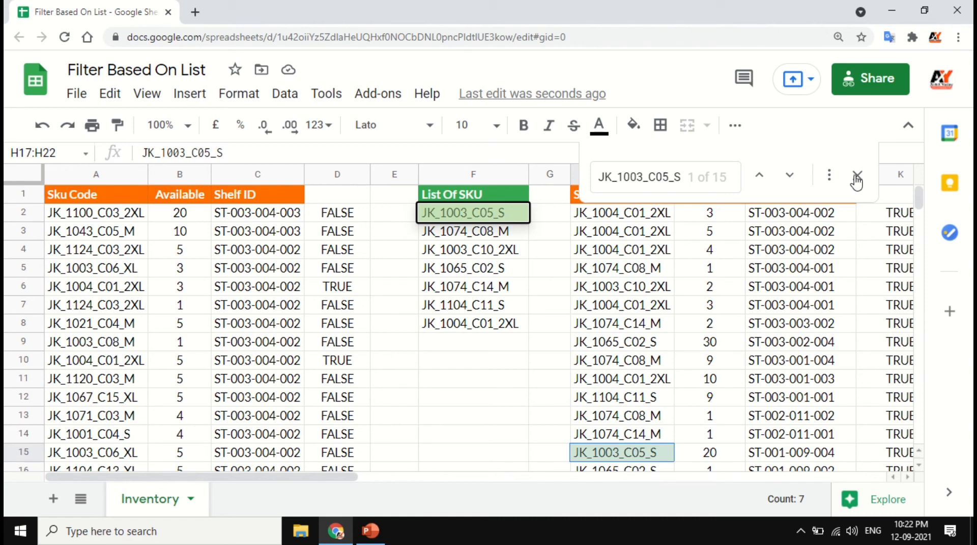
pyautogui.click(857, 179)
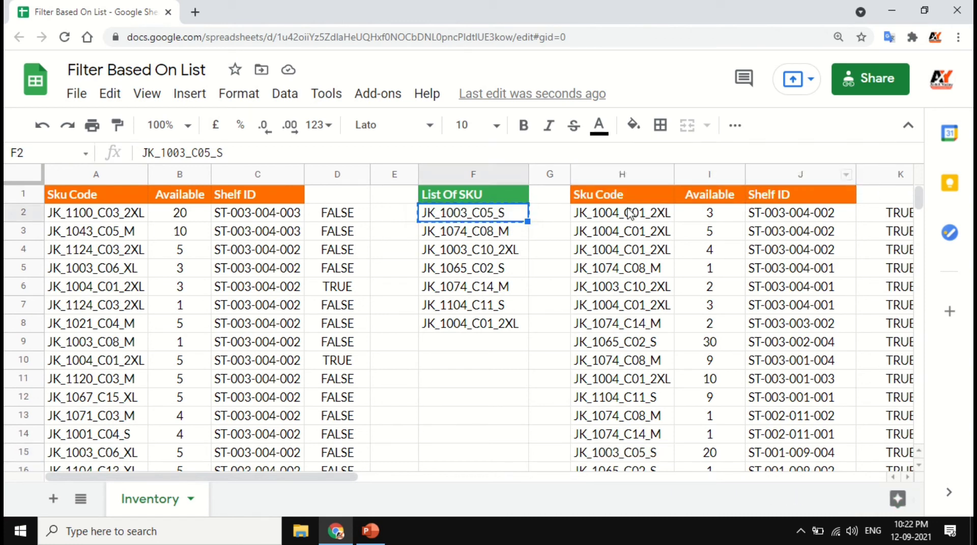
# Review the extra flag column K in the filtered output and the FILTER formula in H2
pyautogui.click(883, 219)
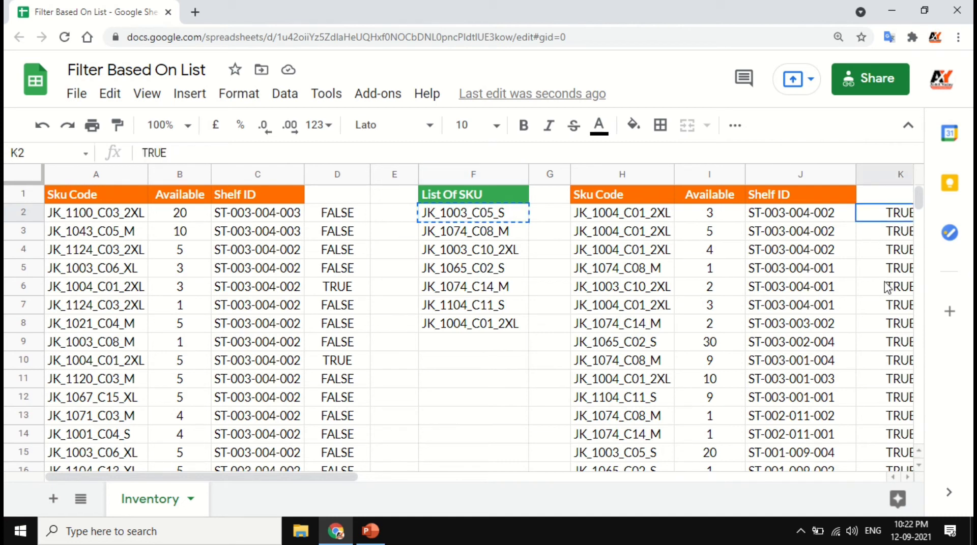
pyautogui.scroll(-4, 886, 277)
pyautogui.scroll(4, 887, 275)
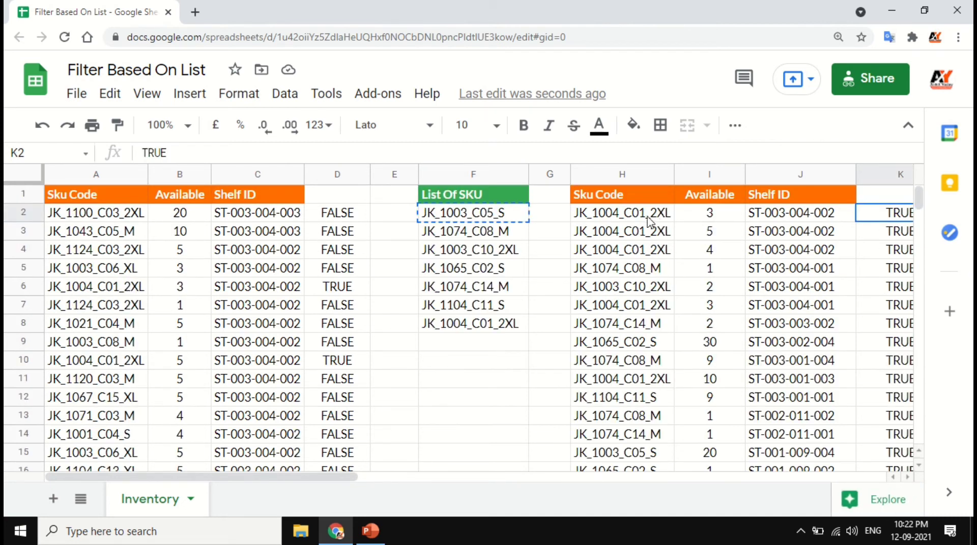
pyautogui.click(611, 216)
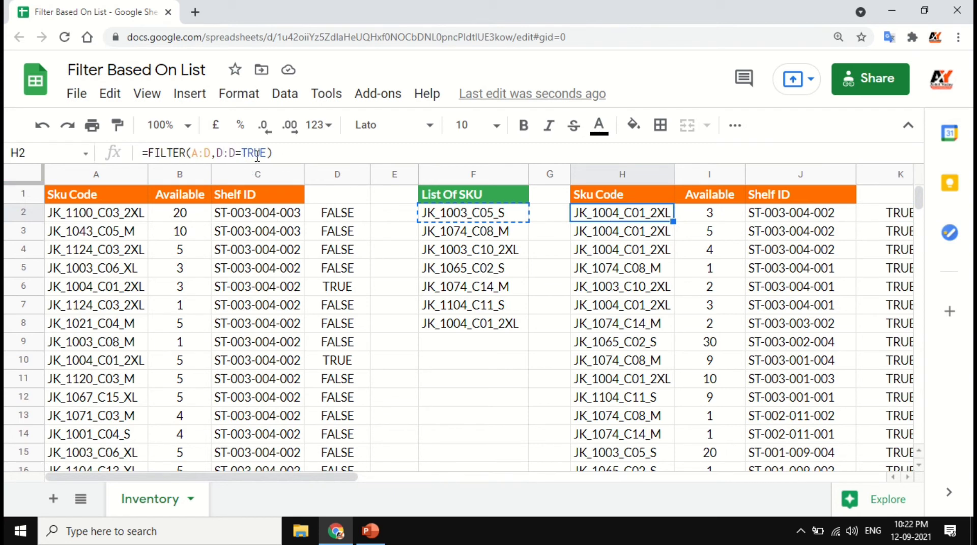
# Copy the ISNUMBER(MATCH(A2:A,$F$2:$F$8,0)) expression from the ArrayFormula in D2, leaving that cell's formula as it is
pyautogui.click(356, 213)
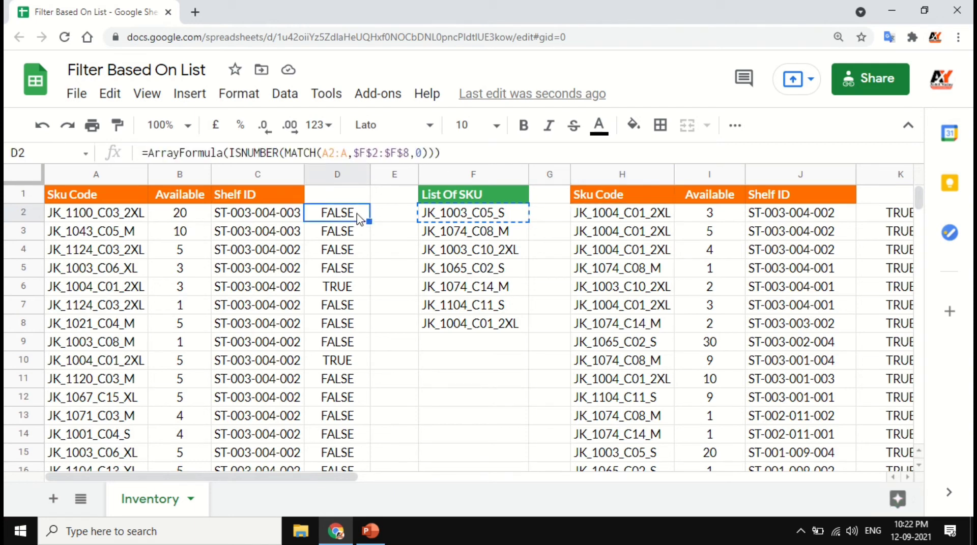
pyautogui.moveTo(232, 153); pyautogui.dragTo(437, 153)
pyautogui.hotkey('ctrl', 'c')
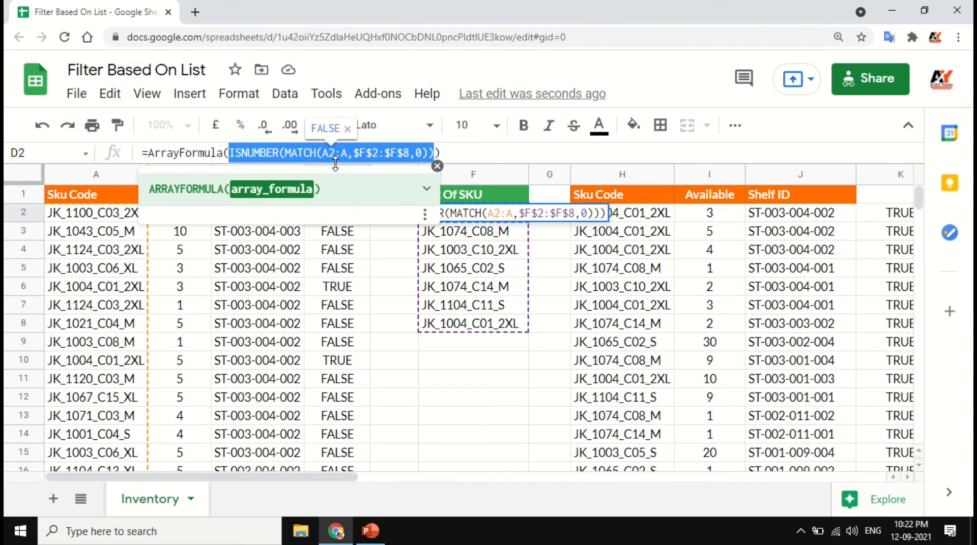
pyautogui.press('Tab')
pyautogui.press('Tab')
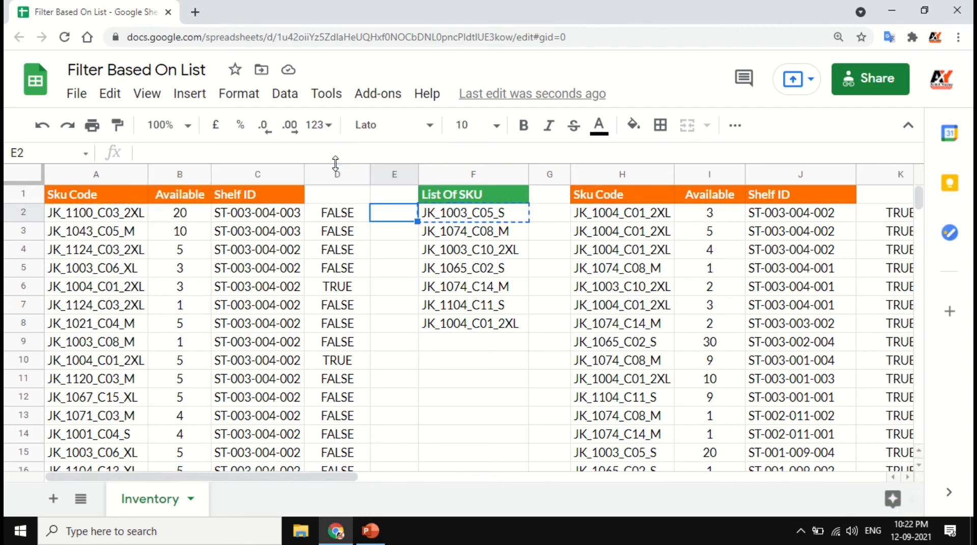
# Replace the D:D reference in the H2 FILTER condition with the copied ISNUMBER(MATCH(A2:A,$F$2:$F$8,0)) expression
pyautogui.click(630, 216)
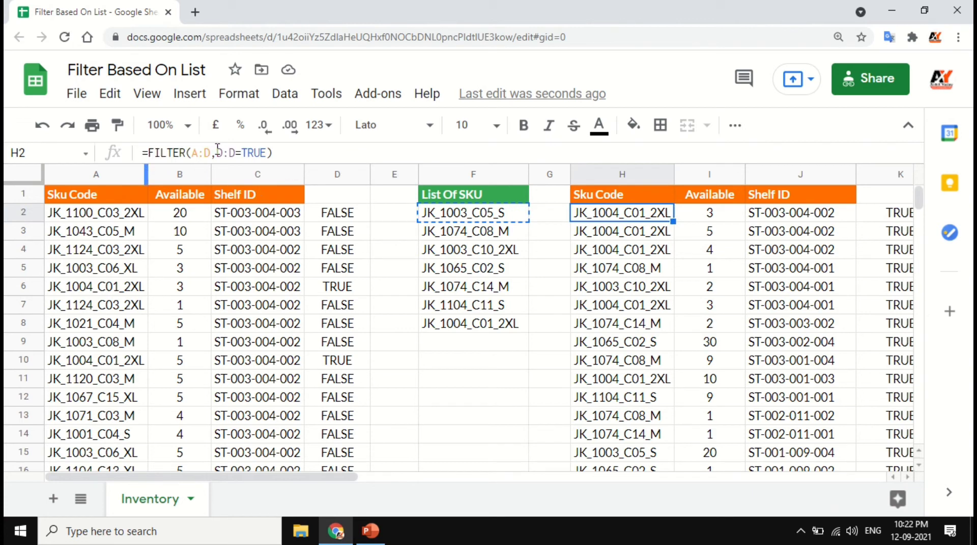
pyautogui.moveTo(237, 154); pyautogui.dragTo(217, 153)
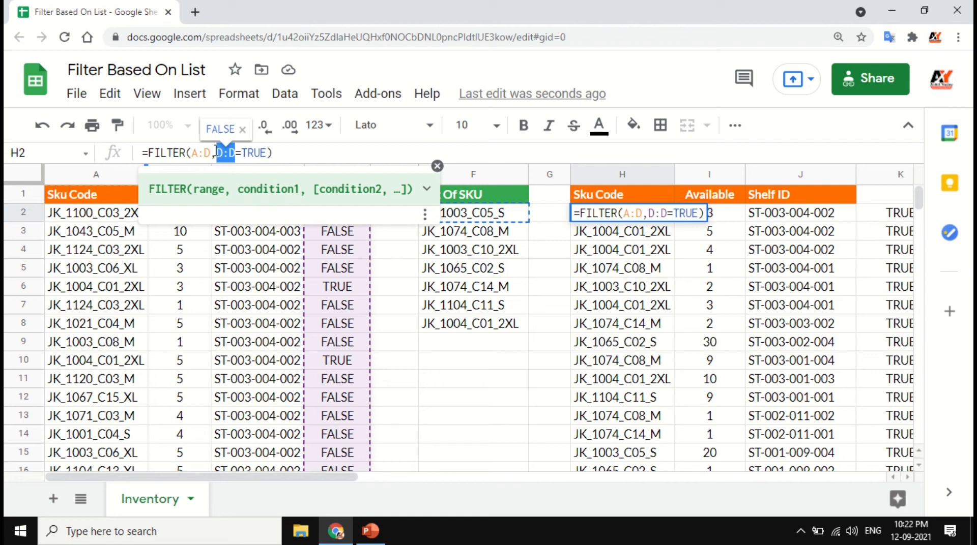
pyautogui.hotkey('ctrl', 'v')
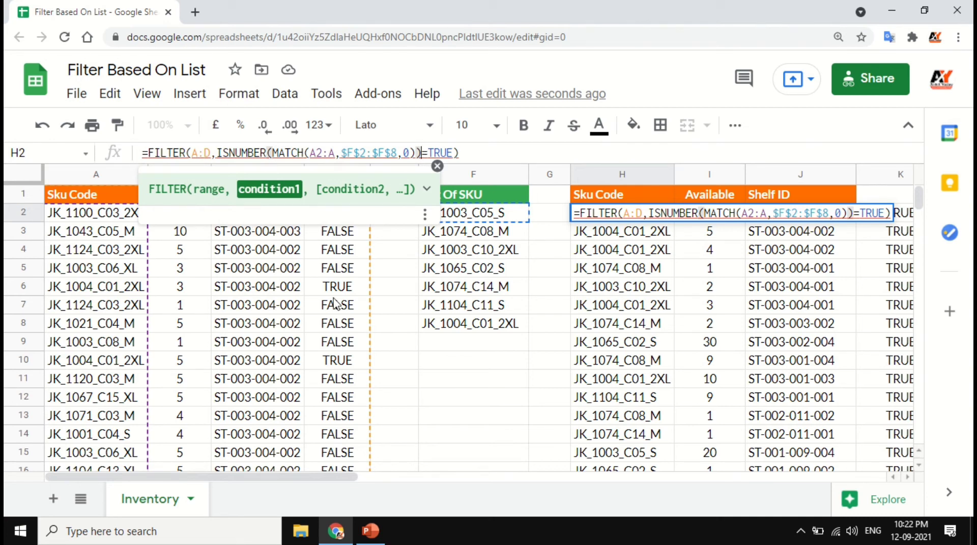
# Change the range argument of the FILTER formula in H2 to A:C
pyautogui.doubleClick(213, 154)
pyautogui.write('c')
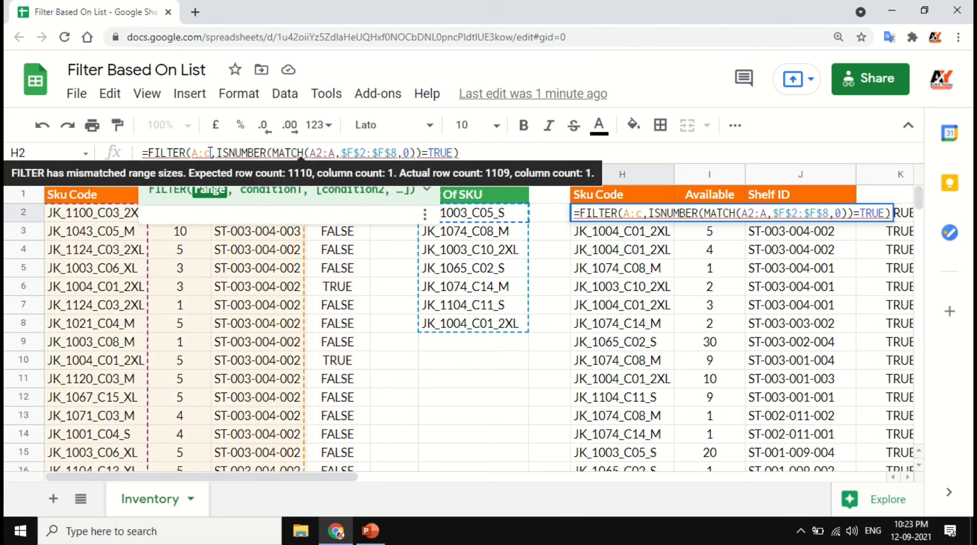
pyautogui.press('BackSpace')
pyautogui.write('C')
pyautogui.click(474, 151)
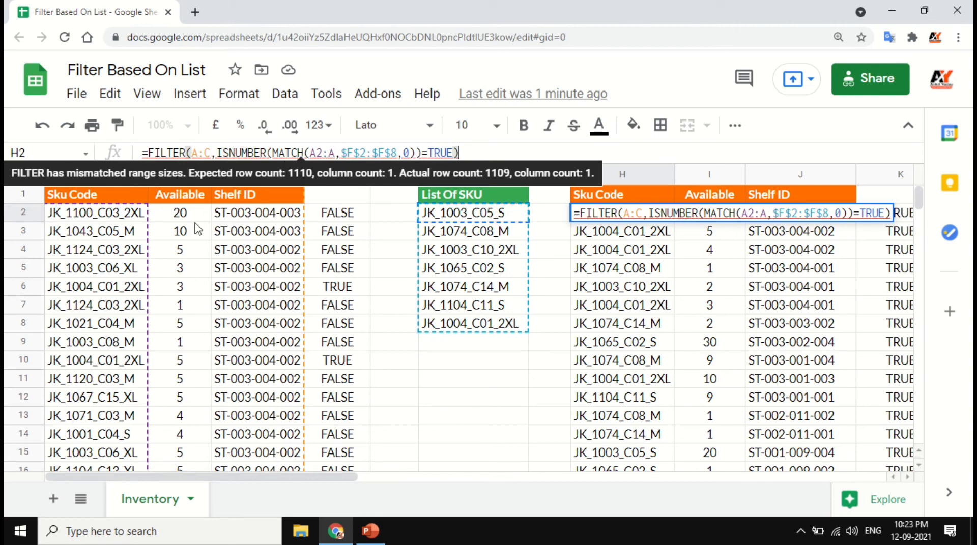
pyautogui.click(322, 152)
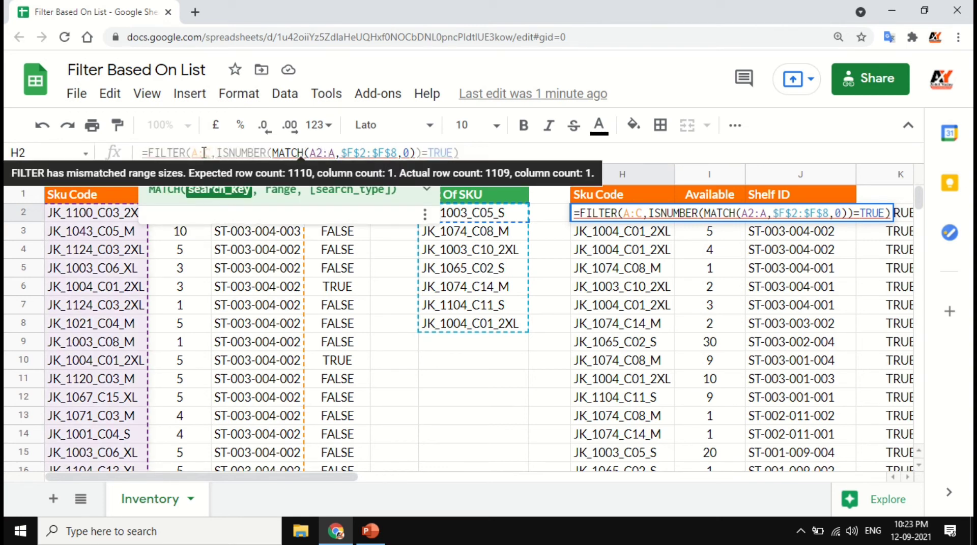
pyautogui.click(322, 153)
pyautogui.press('BackSpace')
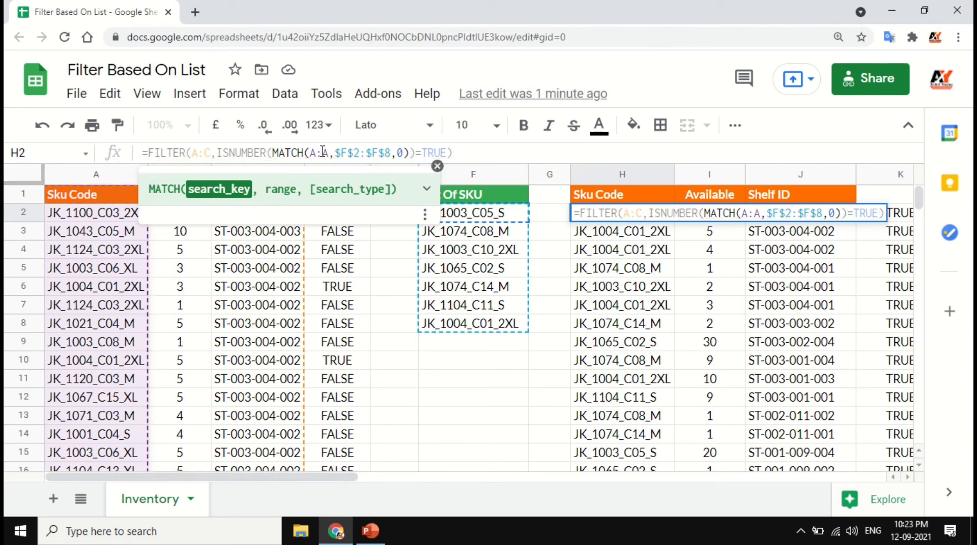
pyautogui.write('2')
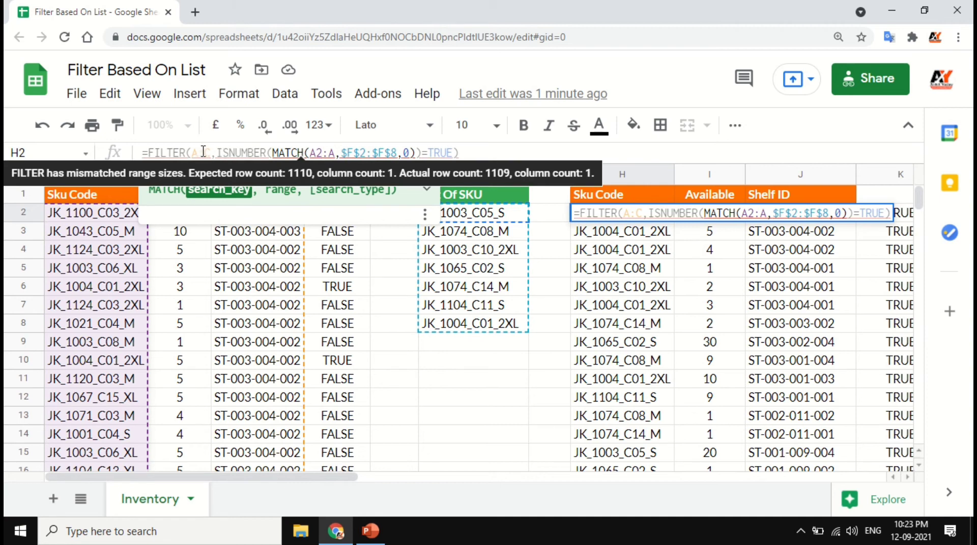
# Start the FILTER range at row 2 as A2:C, matching the A2:A search range, and enter the H2 formula
pyautogui.click(201, 153)
pyautogui.write('2')
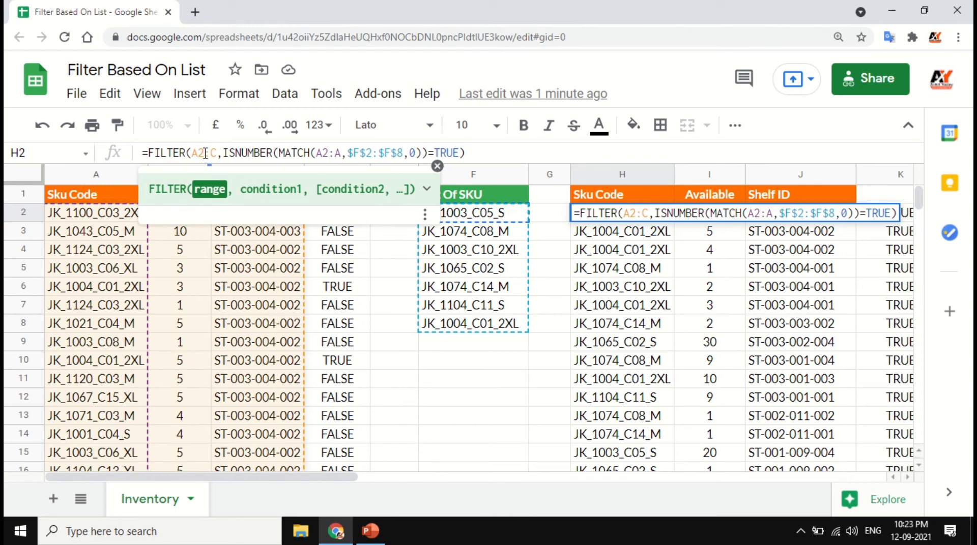
pyautogui.click(328, 153)
pyautogui.click(201, 153)
pyautogui.click(327, 152)
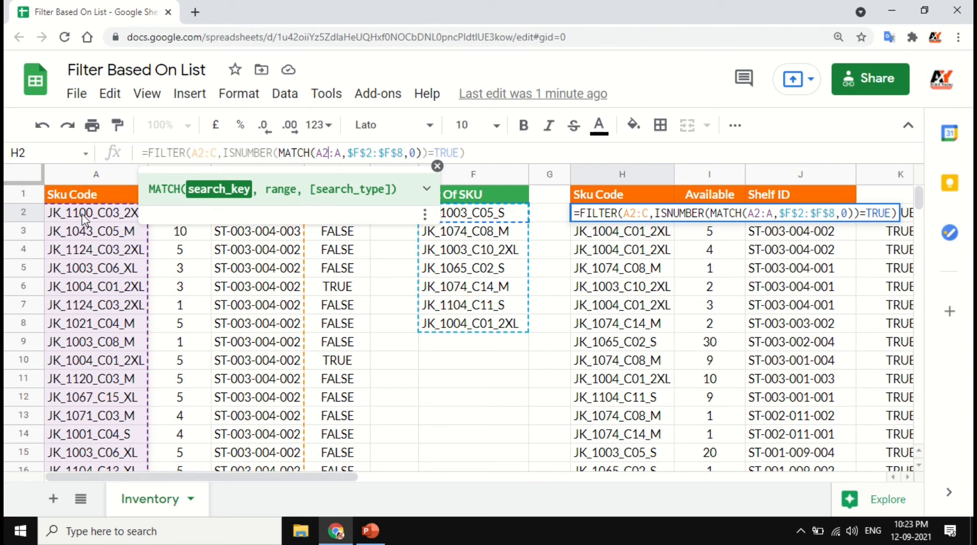
pyautogui.click(476, 152)
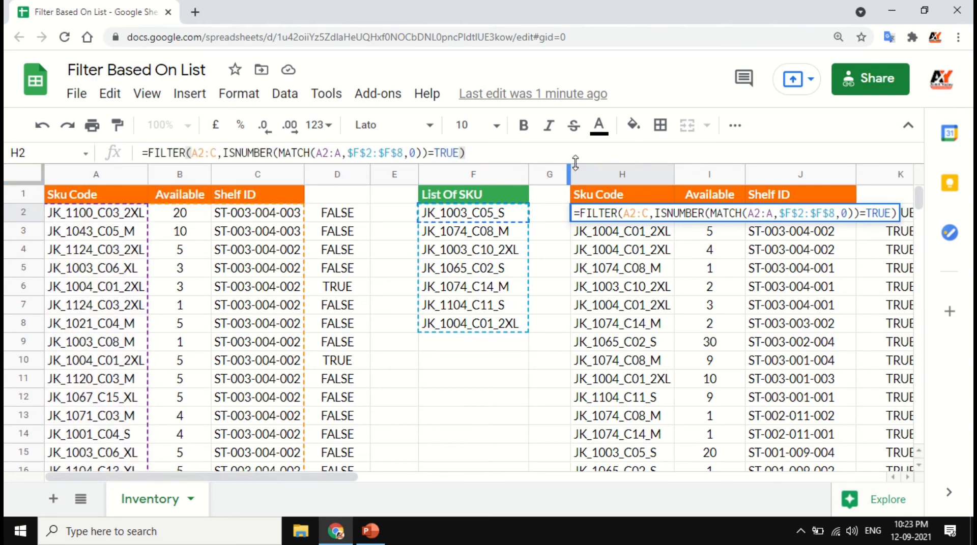
pyautogui.press('Tab')
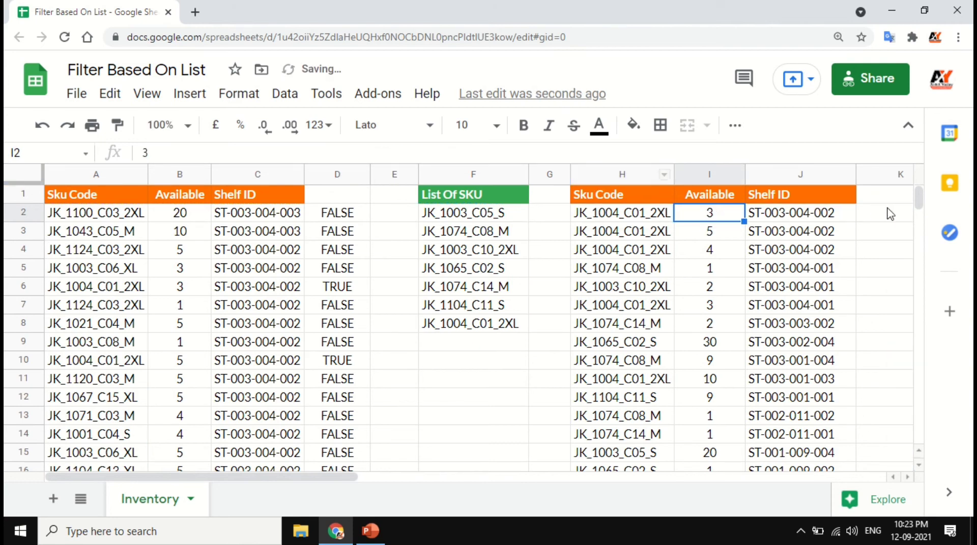
# Check the filtered rows beside the empty column K, and clear the whole TRUE/FALSE helper column D
pyautogui.click(890, 214)
pyautogui.scroll(-3, 884, 224)
pyautogui.scroll(1, 887, 230)
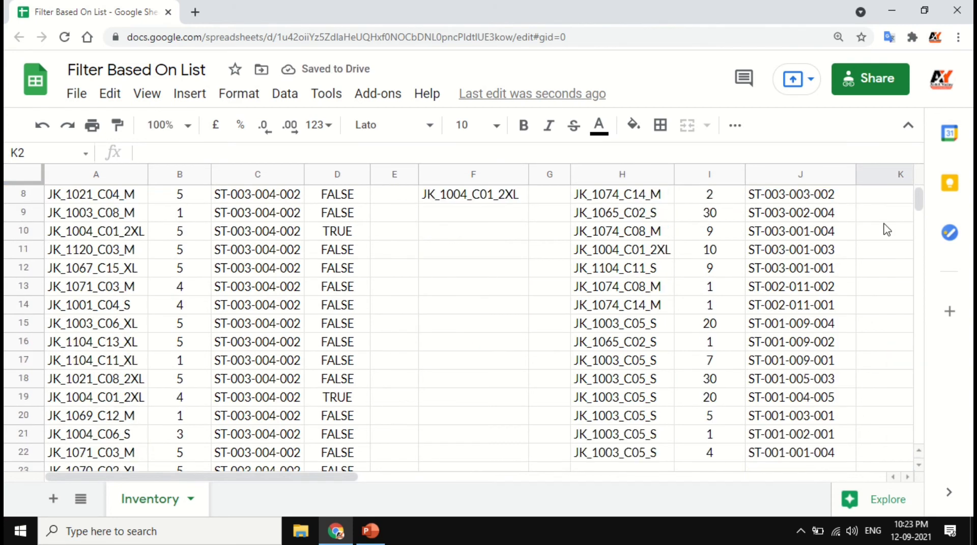
pyautogui.scroll(3, 886, 230)
pyautogui.click(336, 174)
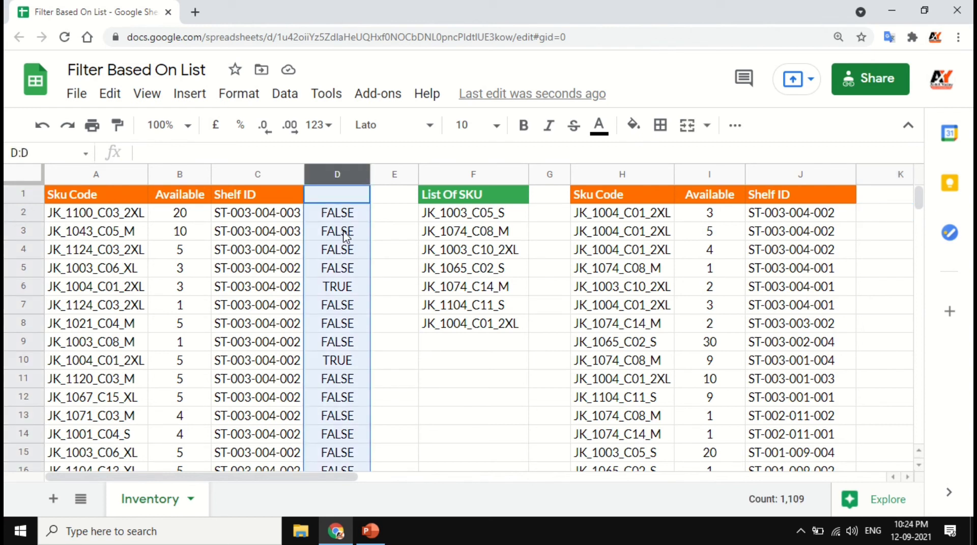
pyautogui.press('Delete')
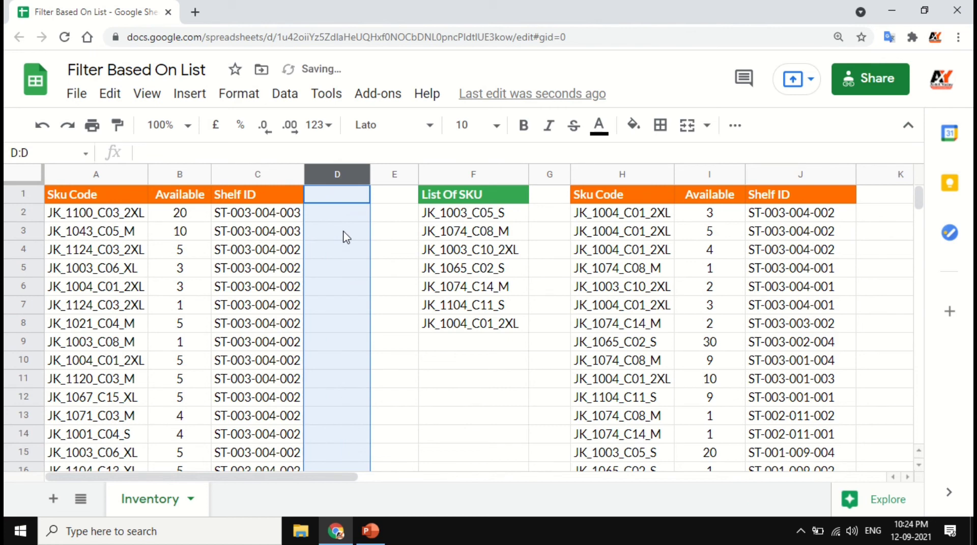
# Compare the filtered rows in columns H to J with the SKU list in F2:F8 and the source table in A:C
pyautogui.click(632, 221)
pyautogui.scroll(-5, 633, 222)
pyautogui.scroll(5, 632, 222)
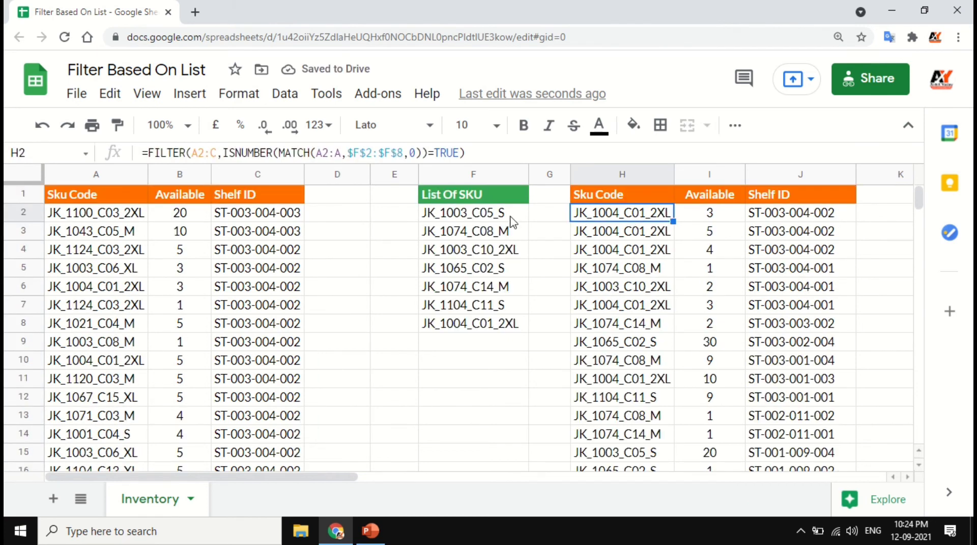
pyautogui.moveTo(458, 220); pyautogui.dragTo(473, 328)
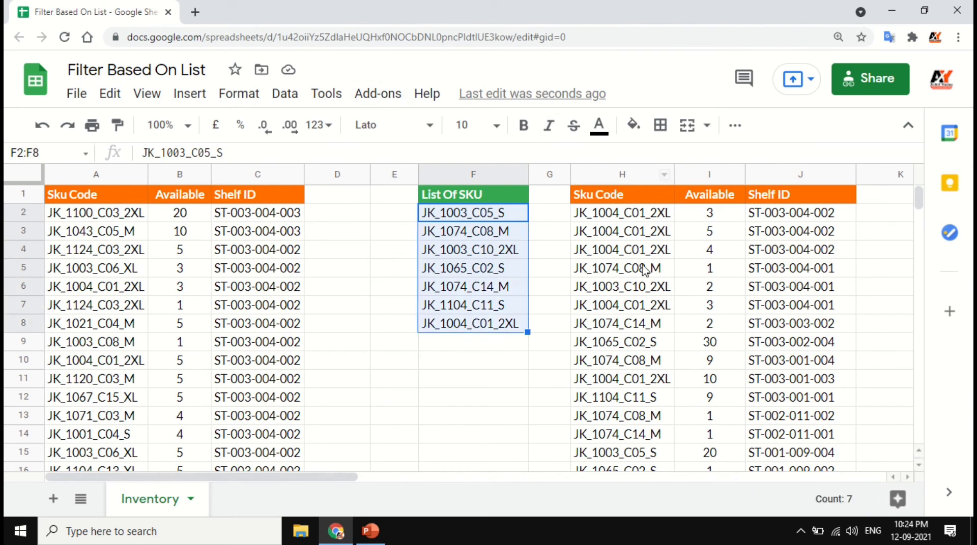
pyautogui.scroll(-5, 682, 332)
pyautogui.scroll(5, 682, 332)
pyautogui.click(458, 218)
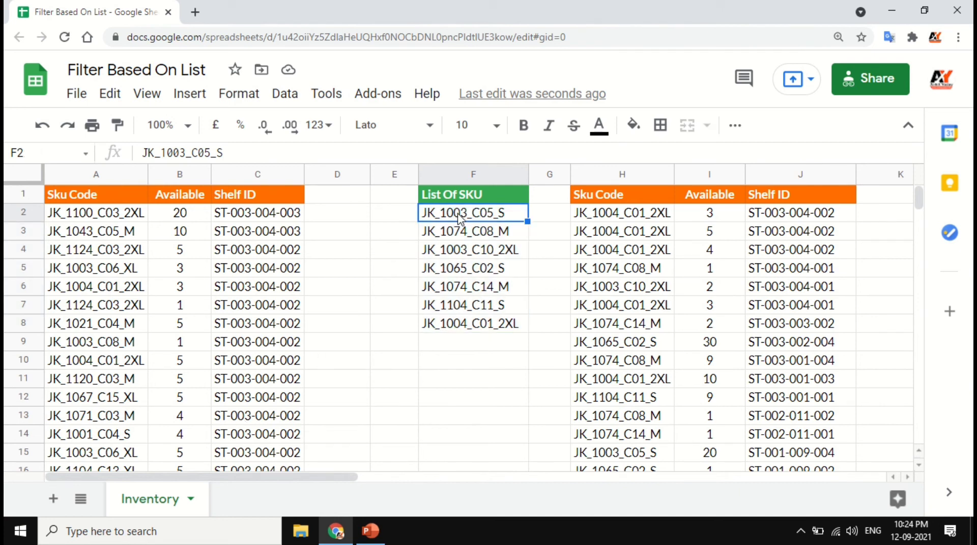
pyautogui.click(126, 174)
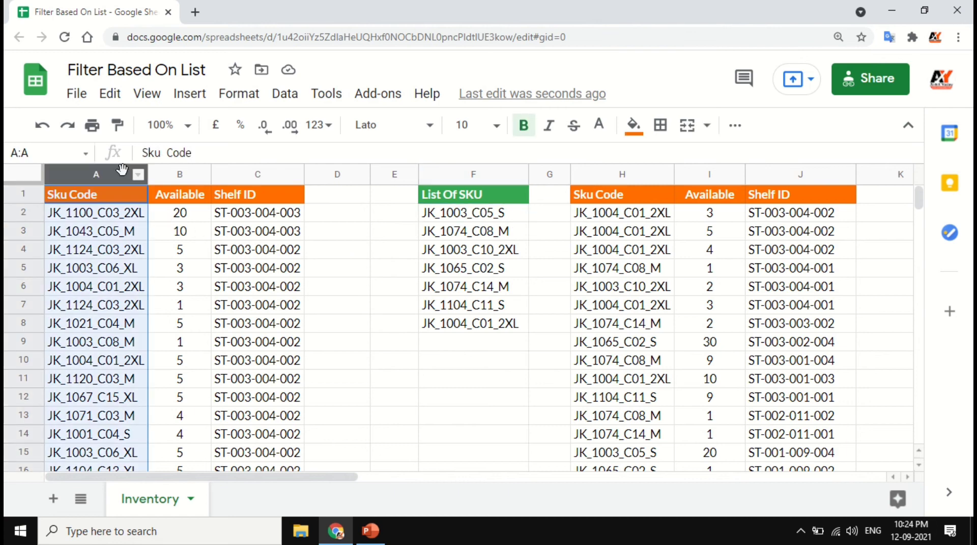
pyautogui.keyDown('shift'); pyautogui.click(235, 174); pyautogui.keyUp('shift')
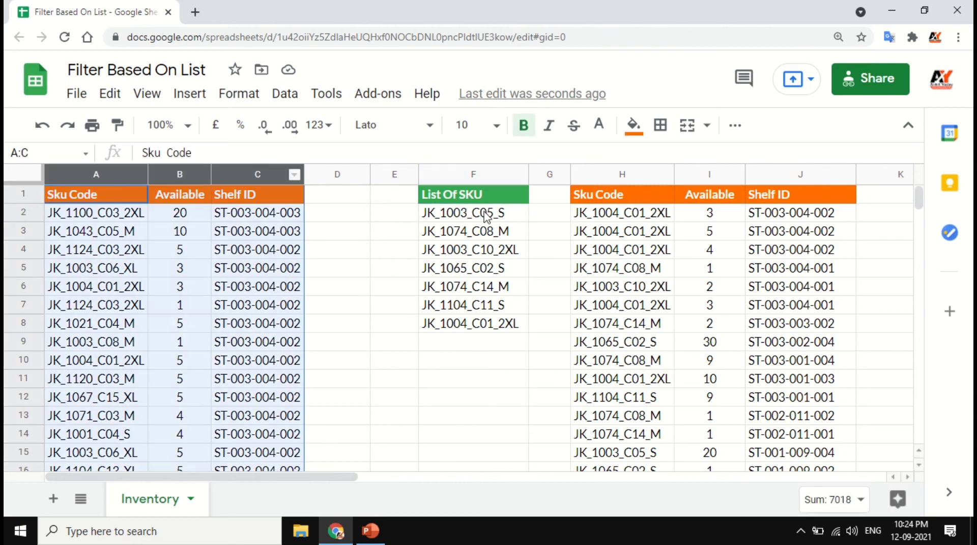
pyautogui.click(487, 216)
pyautogui.keyDown('shift'); pyautogui.click(492, 334); pyautogui.keyUp('shift')
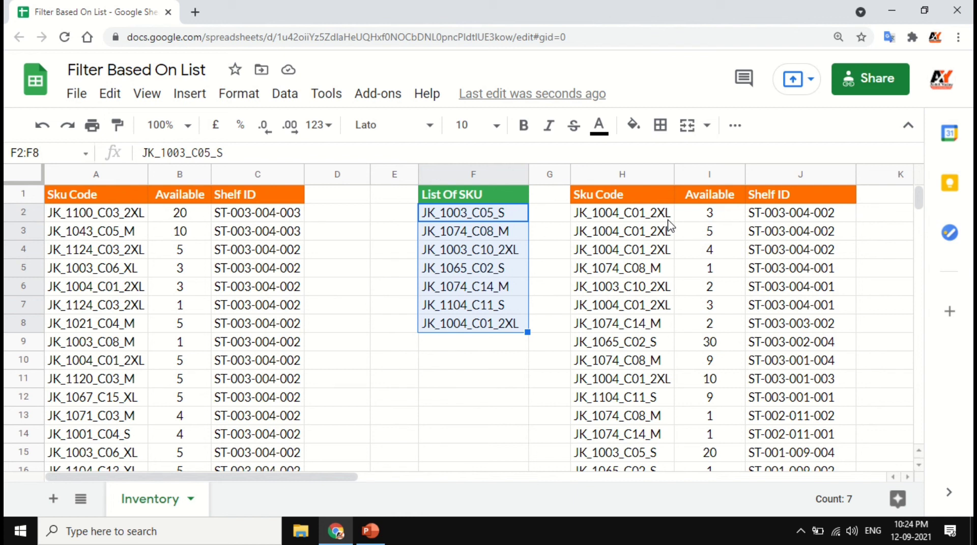
# Change the FILTER condition in H2 from matching to non-matching SKUs by setting it to =FALSE, and enter the formula
pyautogui.click(640, 217)
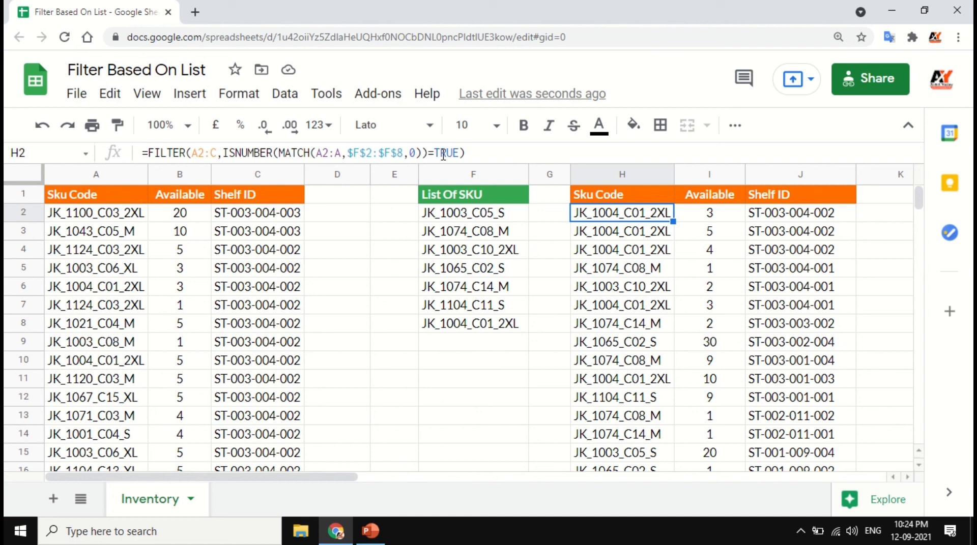
pyautogui.moveTo(458, 153); pyautogui.dragTo(435, 153)
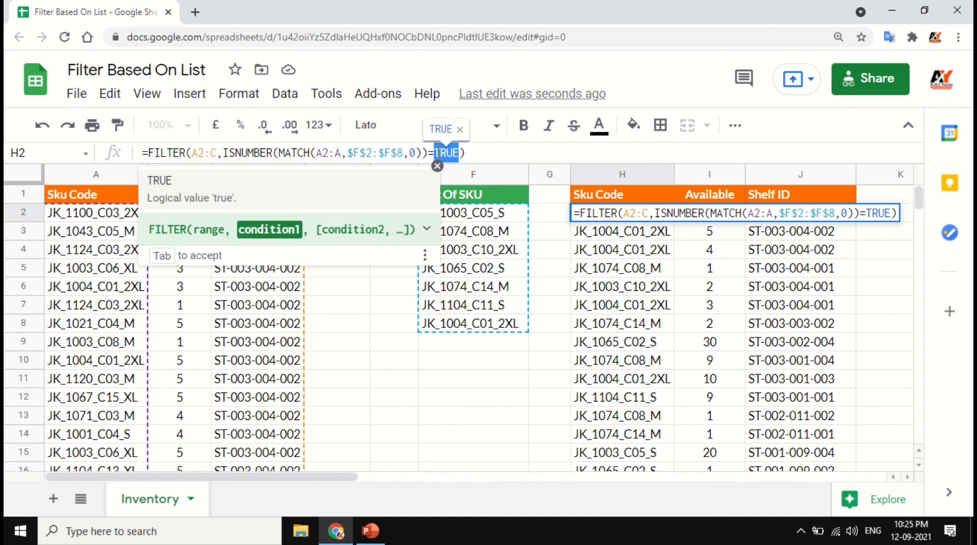
pyautogui.write('FAL')
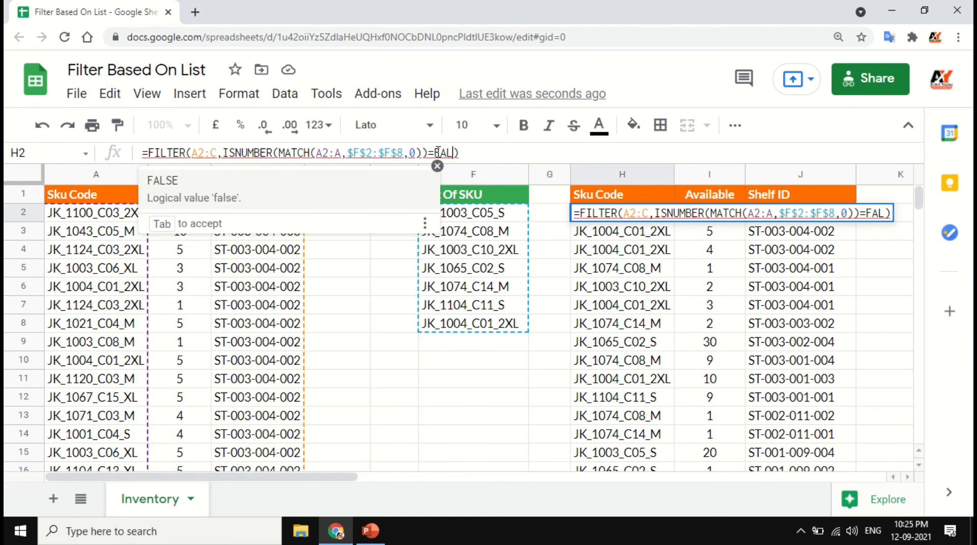
pyautogui.press('Tab')
pyautogui.press('Tab')
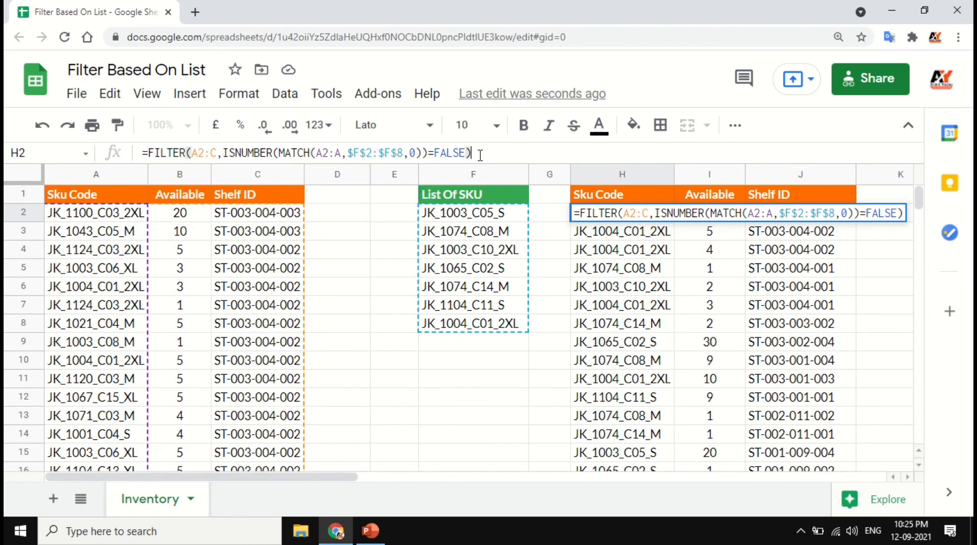
pyautogui.click(634, 216)
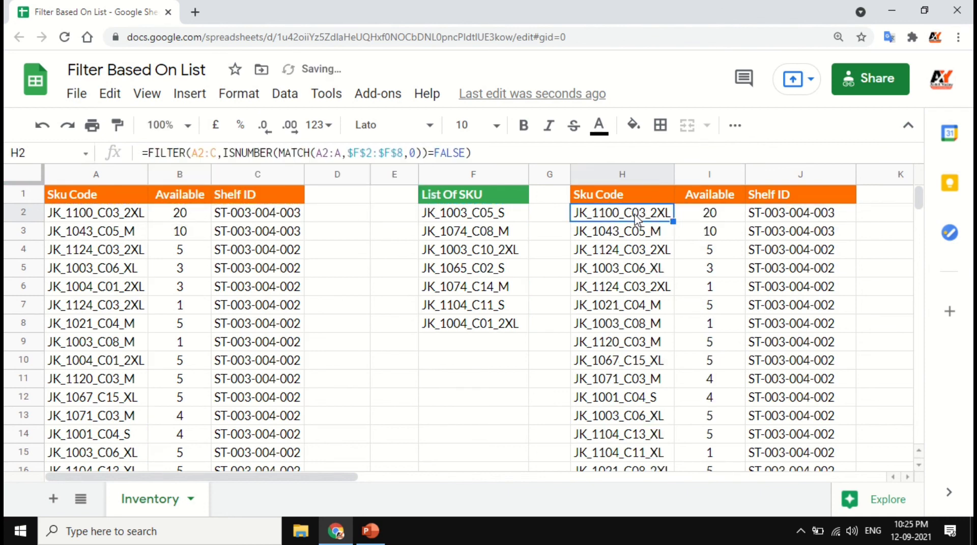
# Review the filtered rows in columns H to J against the excluded SKUs in F2:F8
pyautogui.scroll(-20, 635, 217)
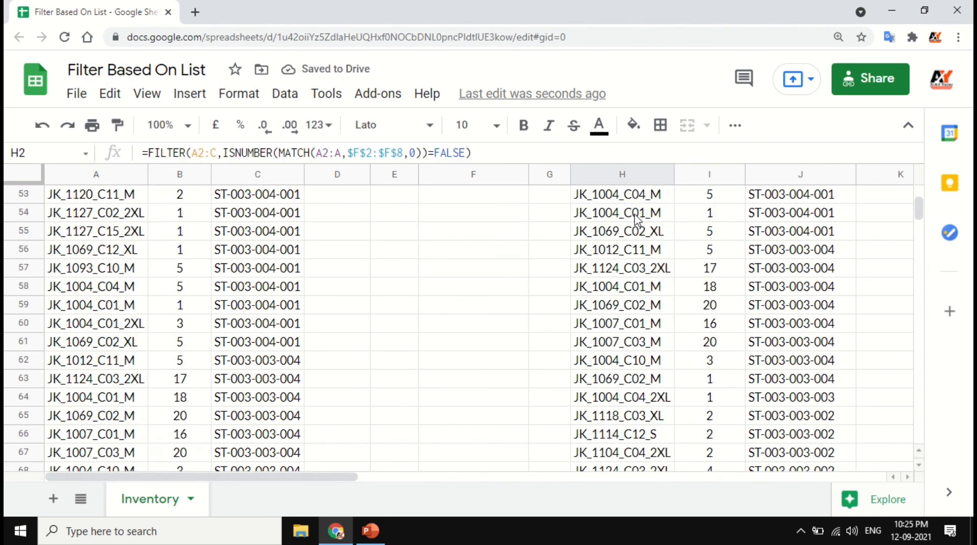
pyautogui.scroll(1, 636, 220)
pyautogui.hotkey('ctrl', 'Up')
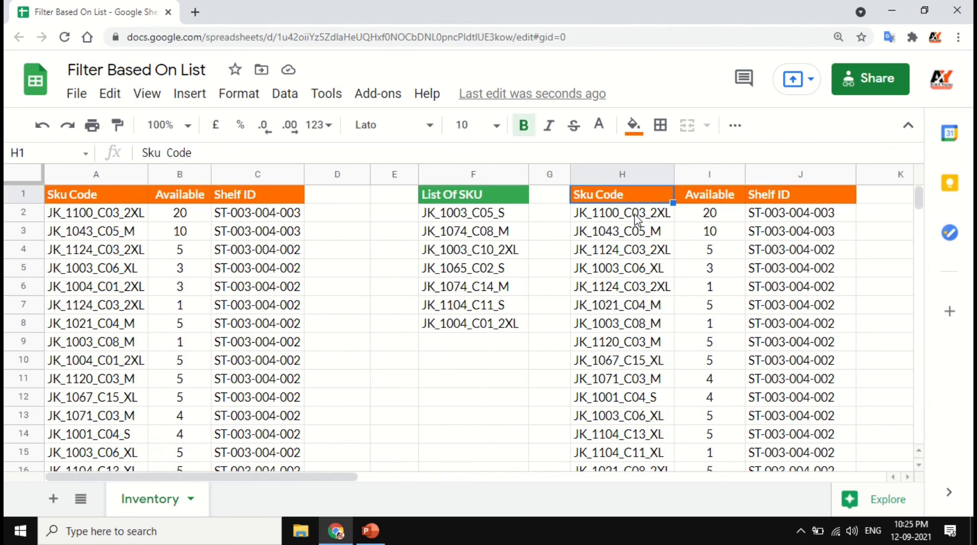
pyautogui.press('Down')
pyautogui.moveTo(492, 222); pyautogui.dragTo(506, 323)
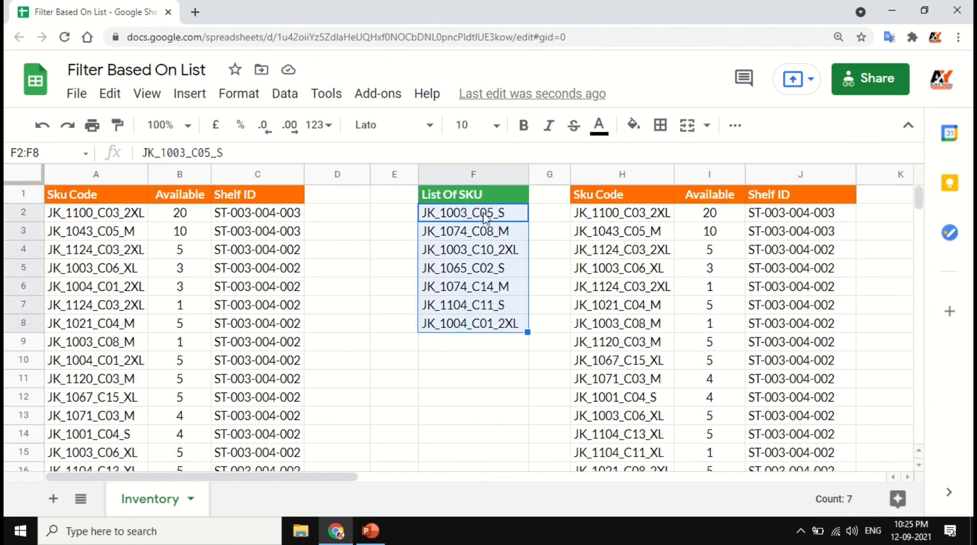
pyautogui.moveTo(461, 216); pyautogui.dragTo(505, 324)
# Change the FILTER condition in H2 back to matching SKUs by replacing FALSE with TRUE, and enter the formula
pyautogui.click(598, 217)
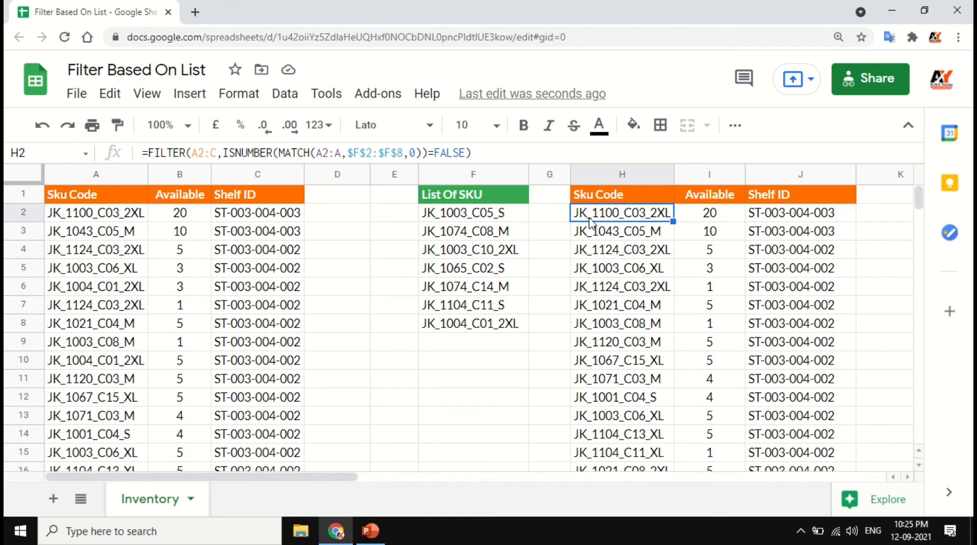
pyautogui.click(463, 152)
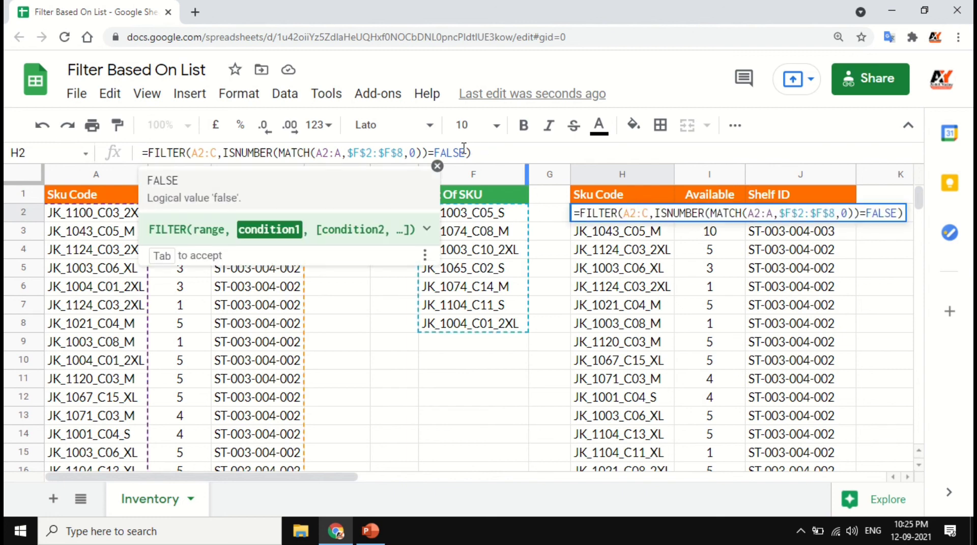
pyautogui.press('BackSpace')
pyautogui.press('BackSpace')
pyautogui.press('BackSpace')
pyautogui.press('BackSpace')
pyautogui.press('BackSpace')
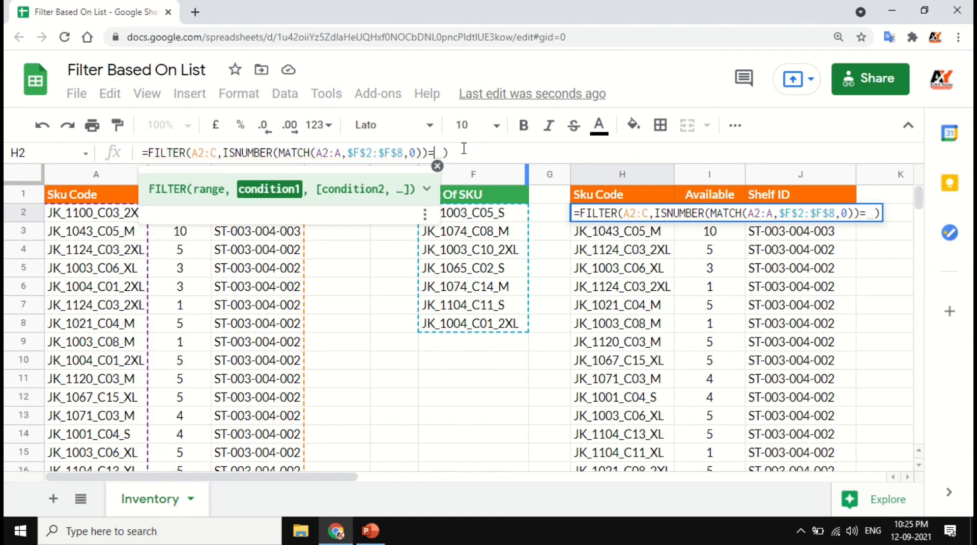
pyautogui.write('TRUE')
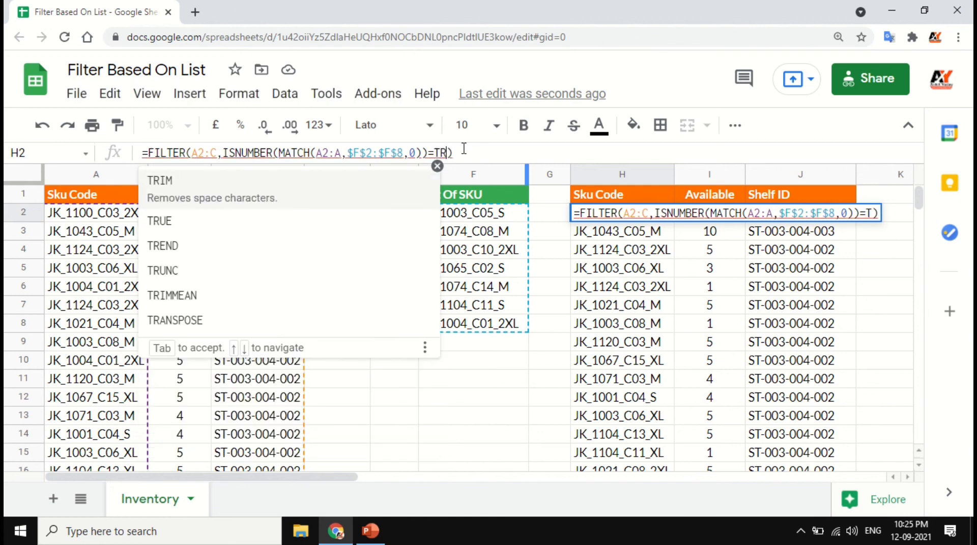
pyautogui.press('Tab')
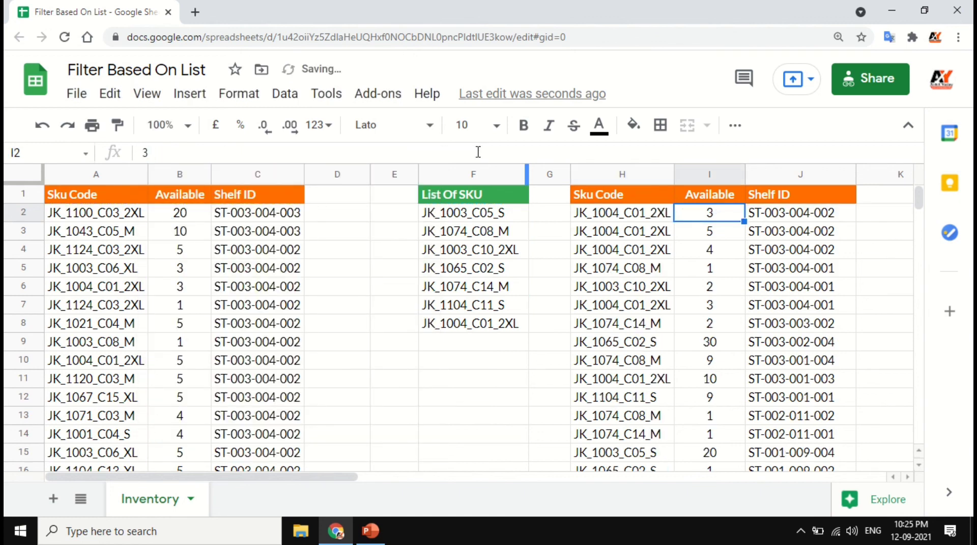
pyautogui.press('Left')
# Compare all filtered rows in columns H to J with the SKUs listed in F2:F8
pyautogui.click(494, 220)
pyautogui.scroll(-5, 633, 270)
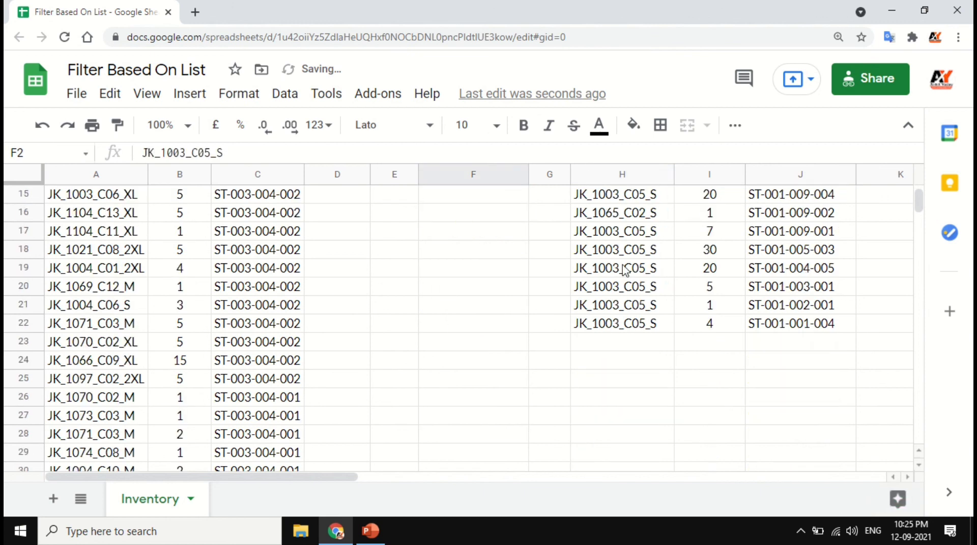
pyautogui.scroll(5, 655, 266)
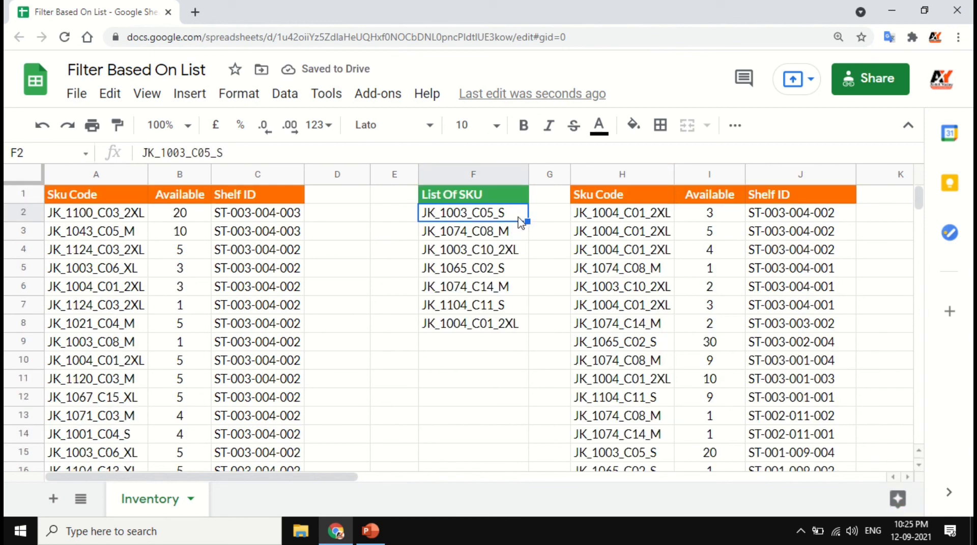
pyautogui.moveTo(519, 217); pyautogui.dragTo(519, 335)
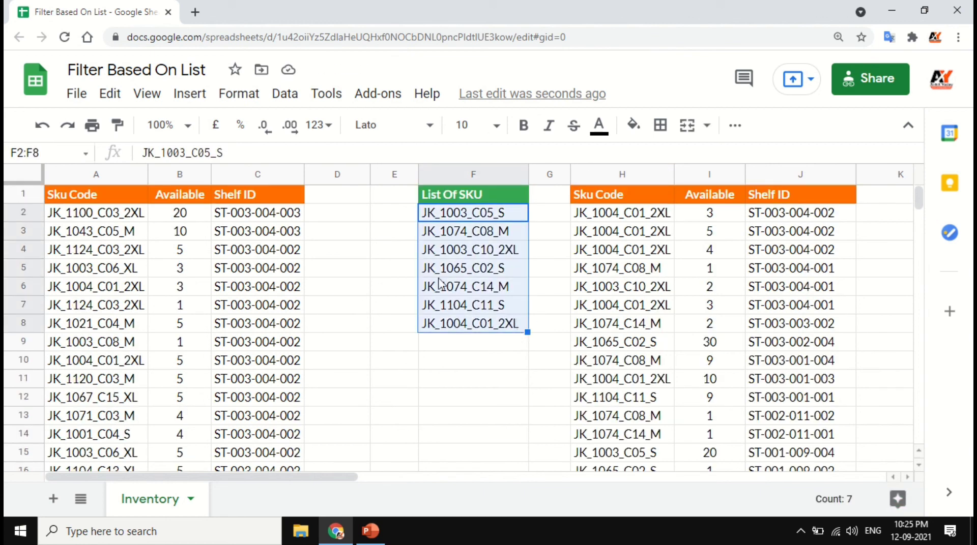
pyautogui.scroll(-3, 654, 297)
pyautogui.scroll(-5, 651, 300)
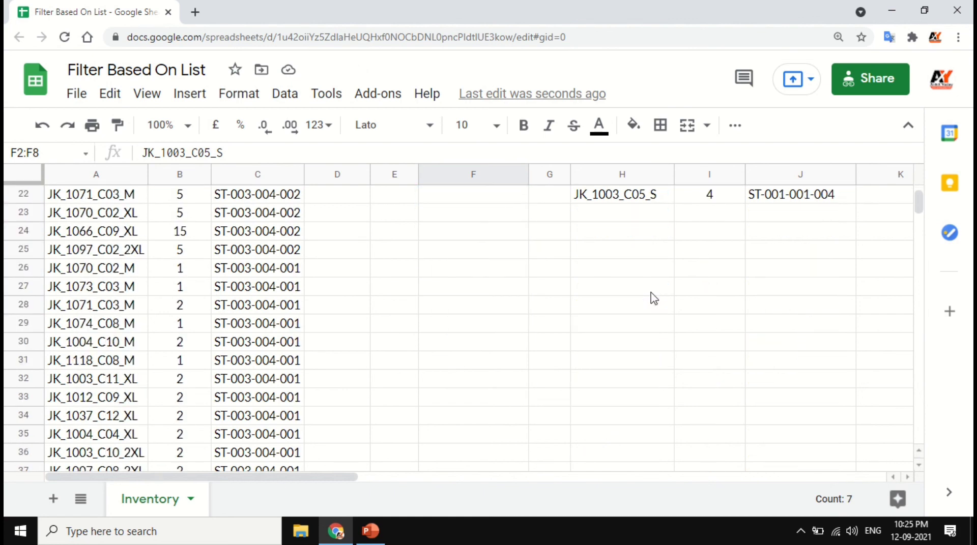
pyautogui.scroll(10, 653, 308)
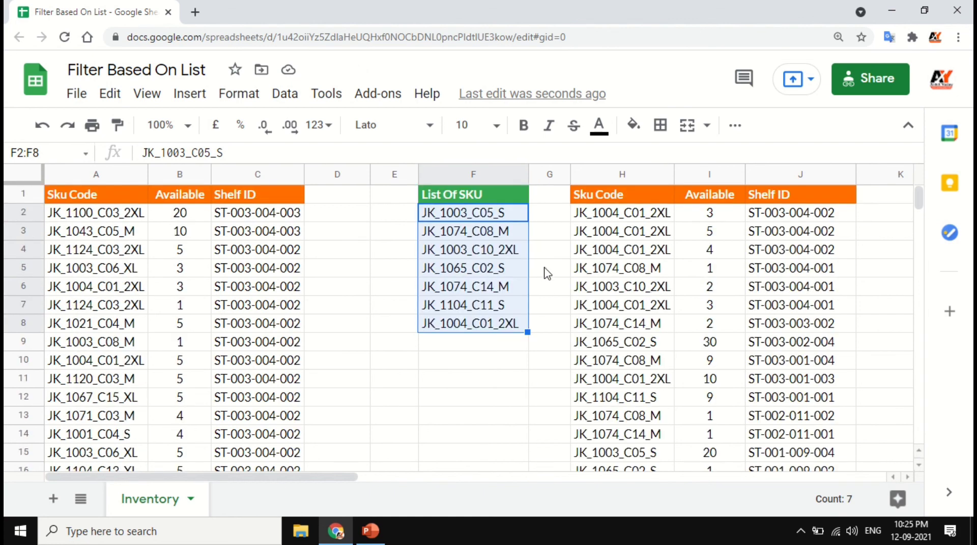
pyautogui.click(490, 217)
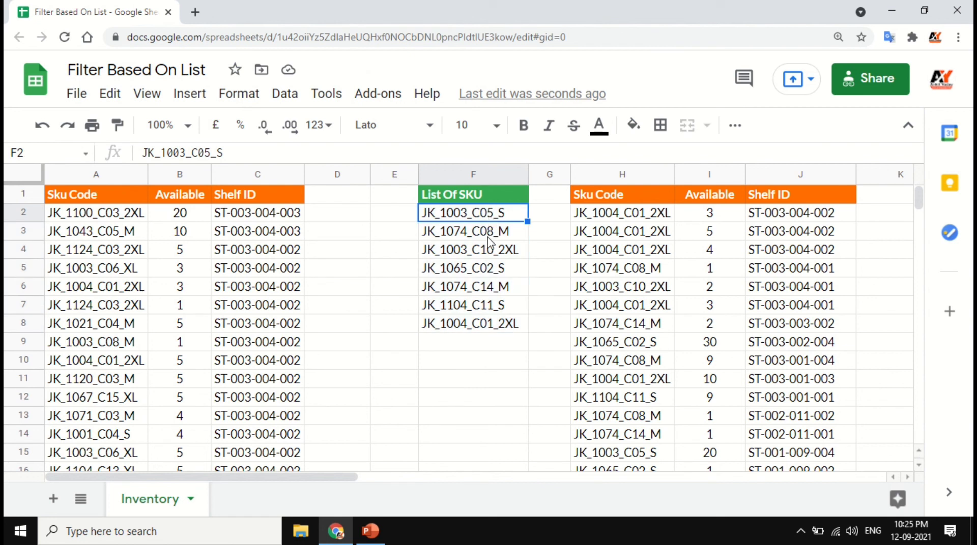